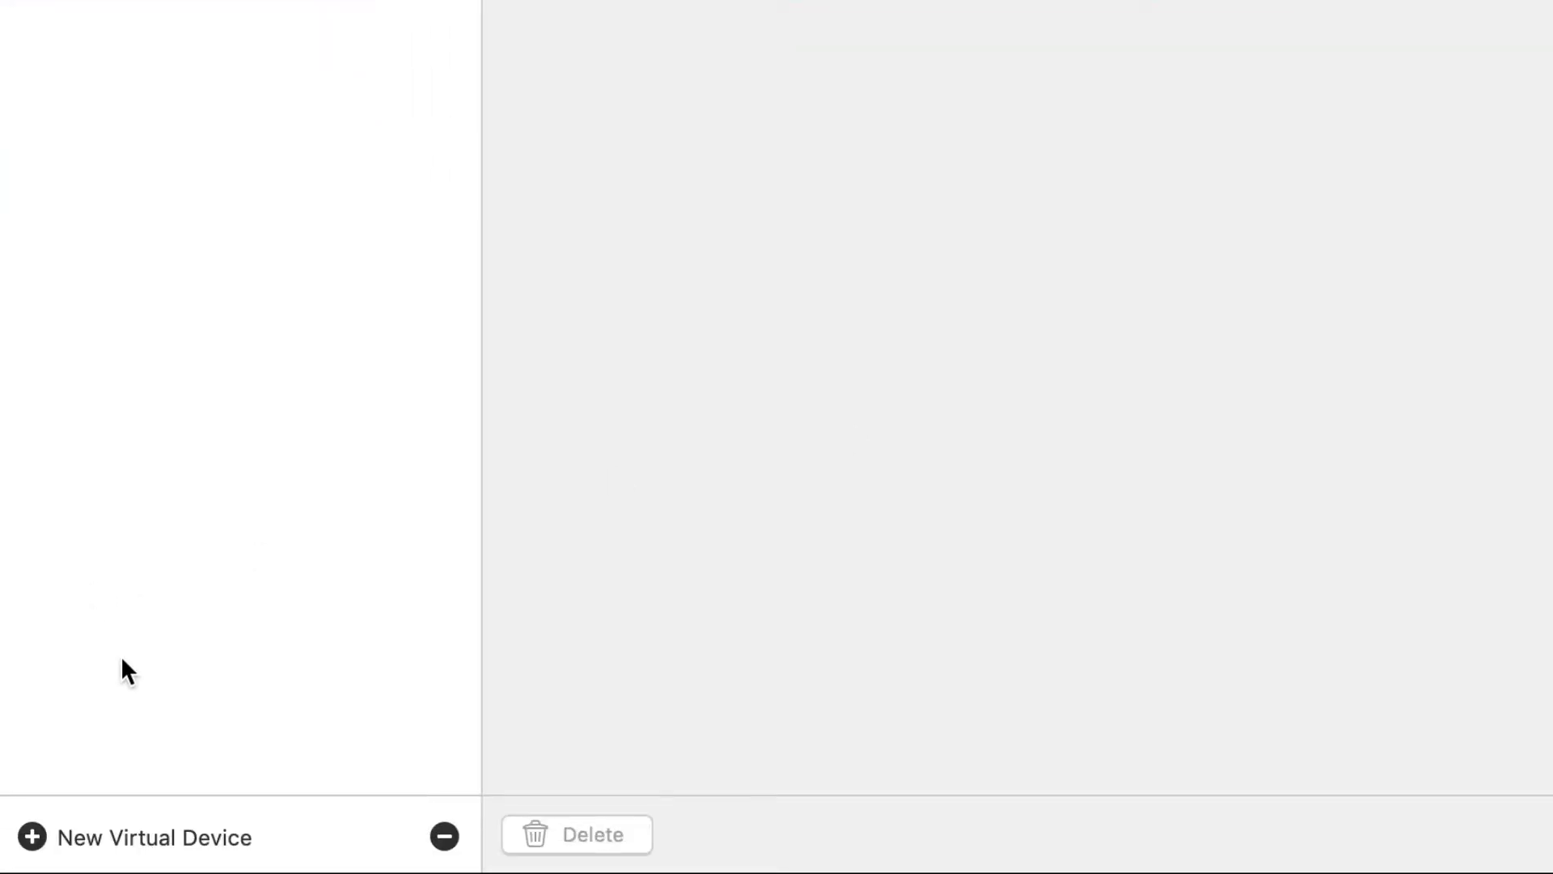
# Step: Create a new virtual device and name it "Berklee Class"
pyautogui.click(36, 839)
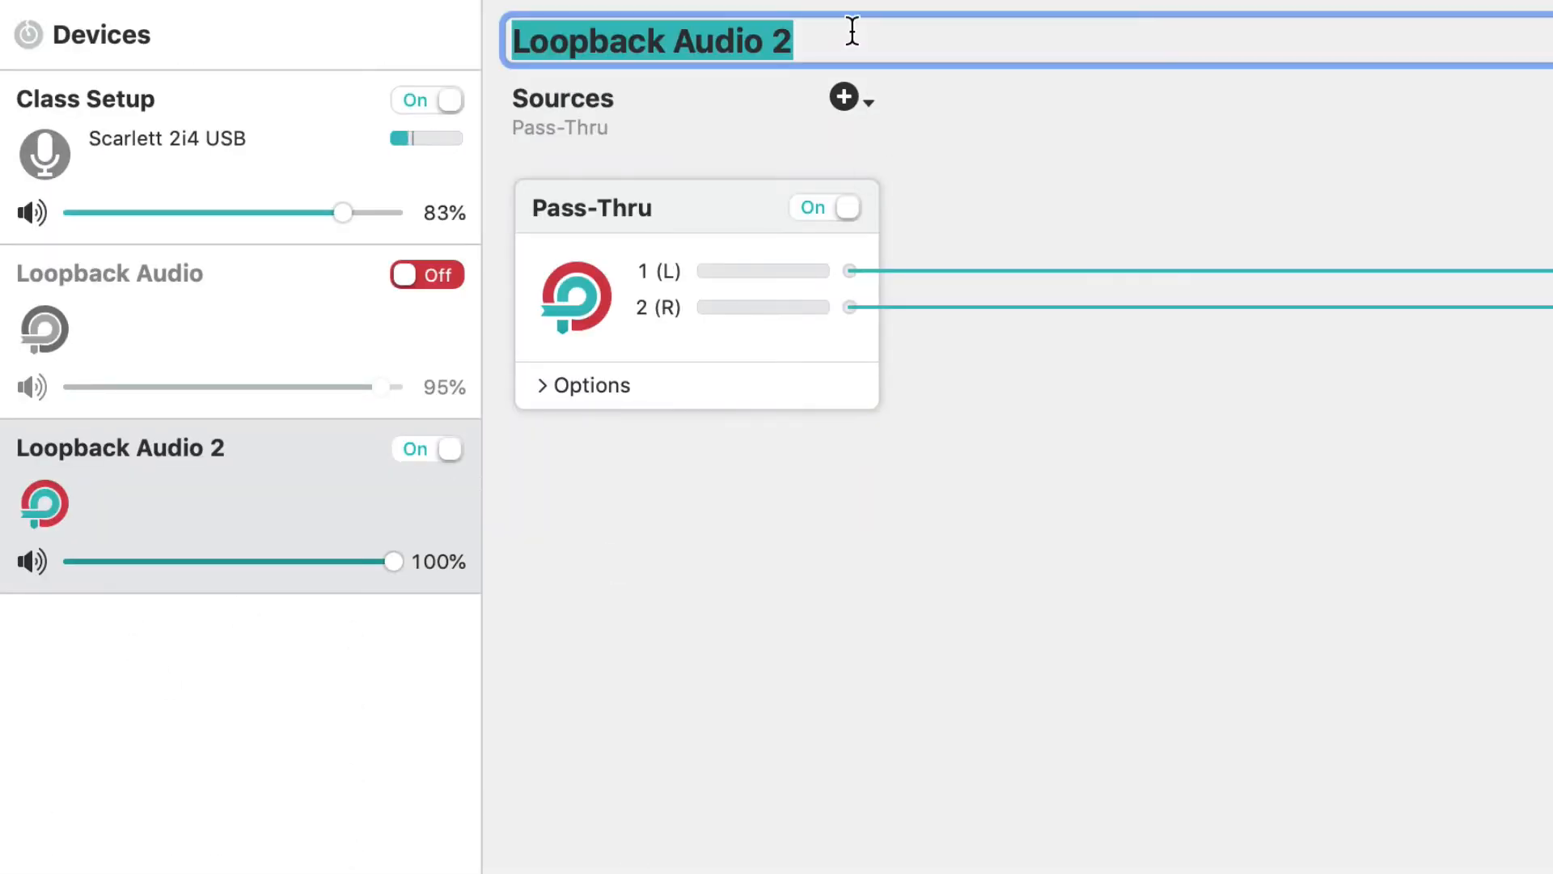
pyautogui.click(852, 30)
pyautogui.moveTo(851, 31); pyautogui.dragTo(461, 35)
pyautogui.write('Berklee C')
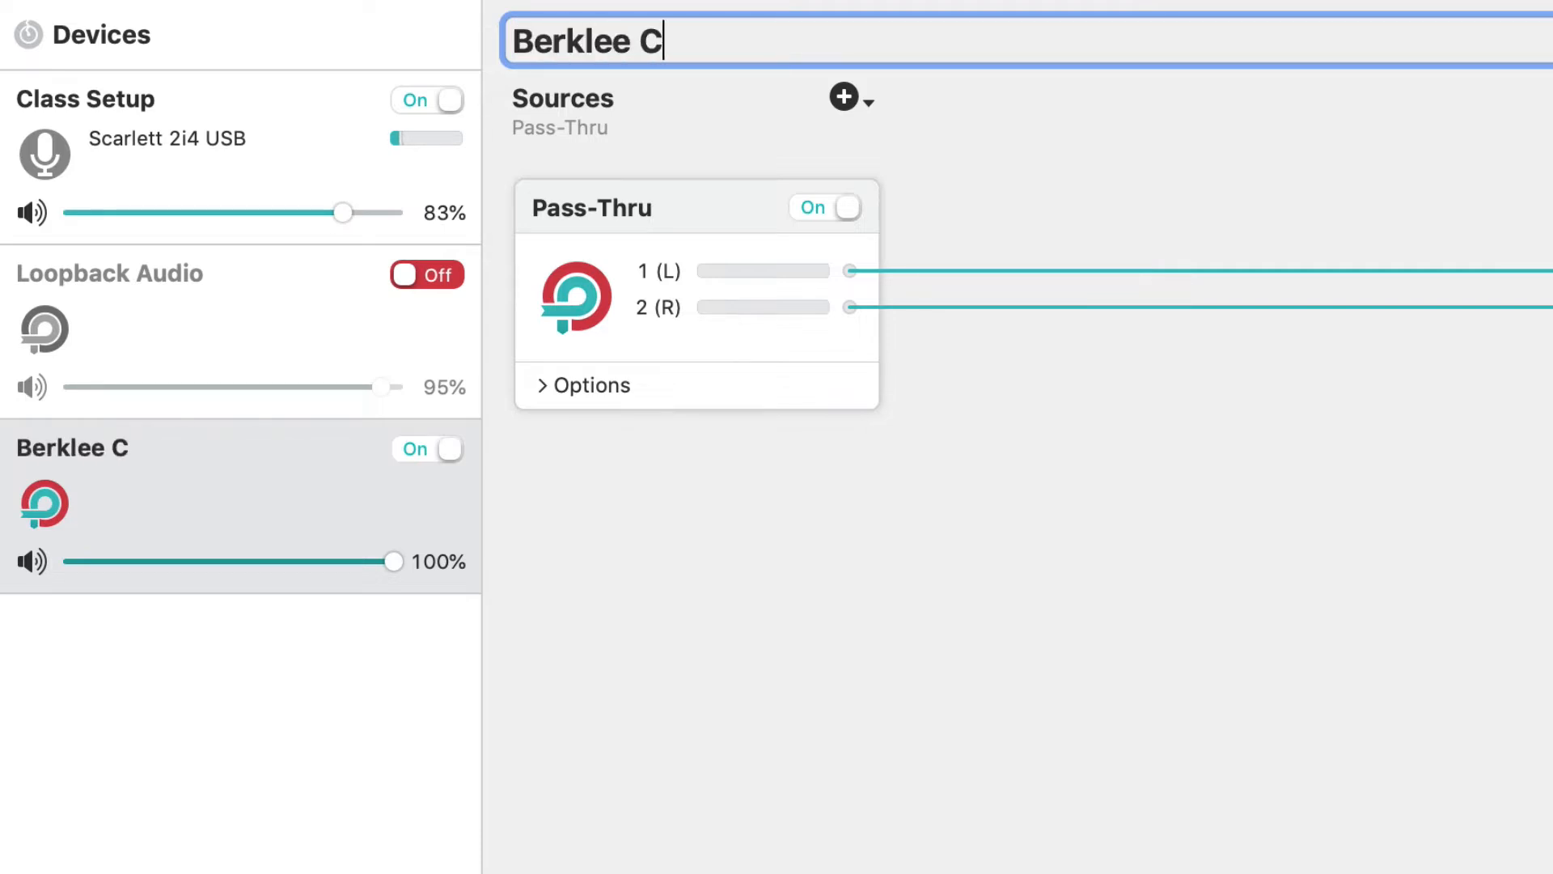
pyautogui.write('lass')
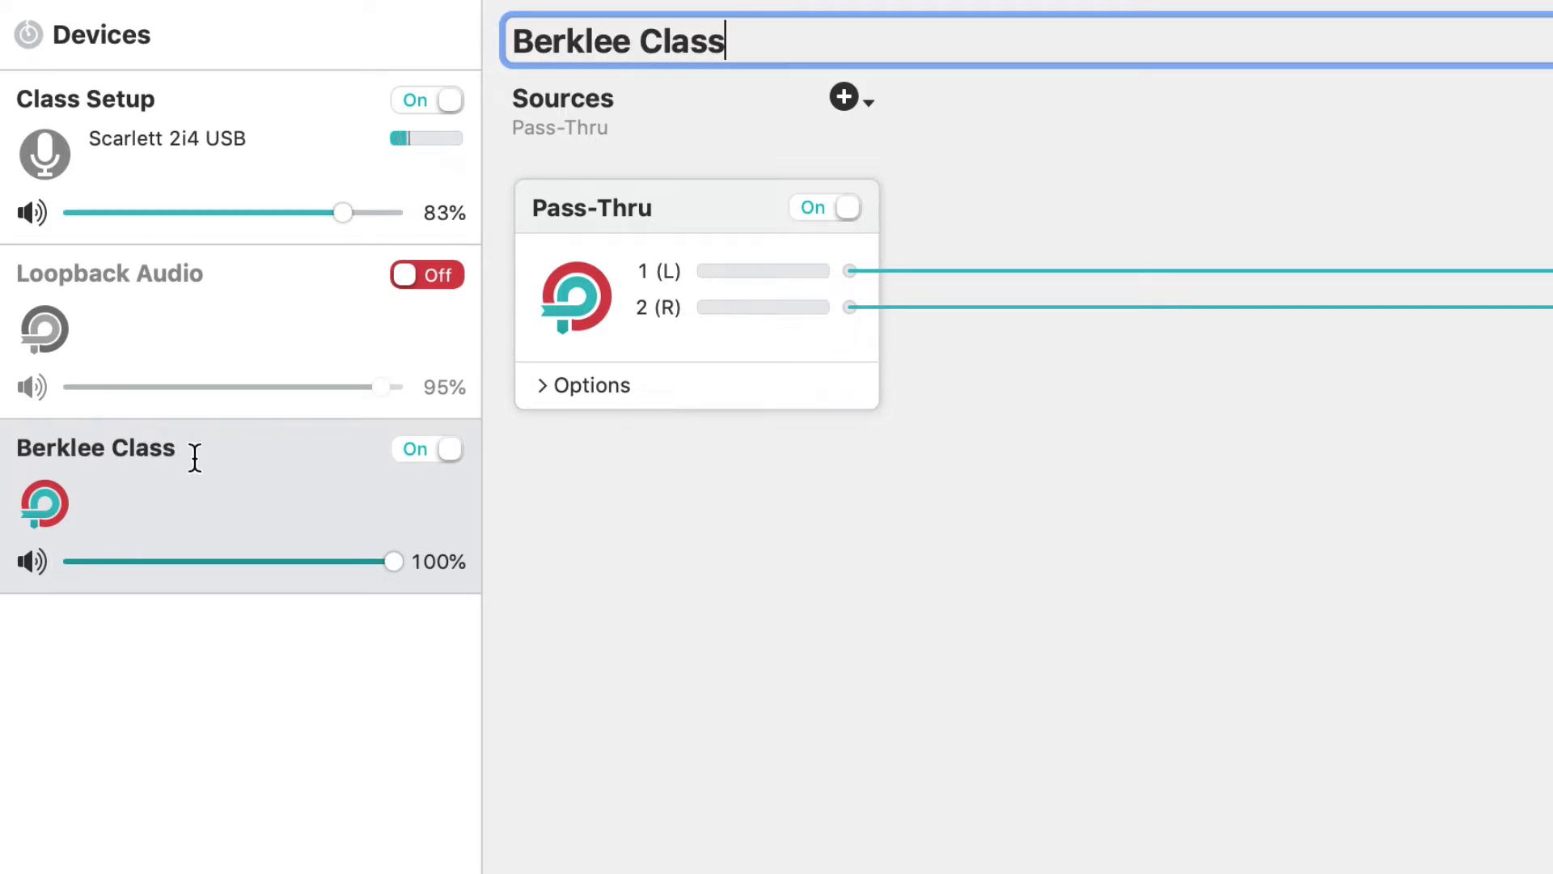
pyautogui.click(195, 458)
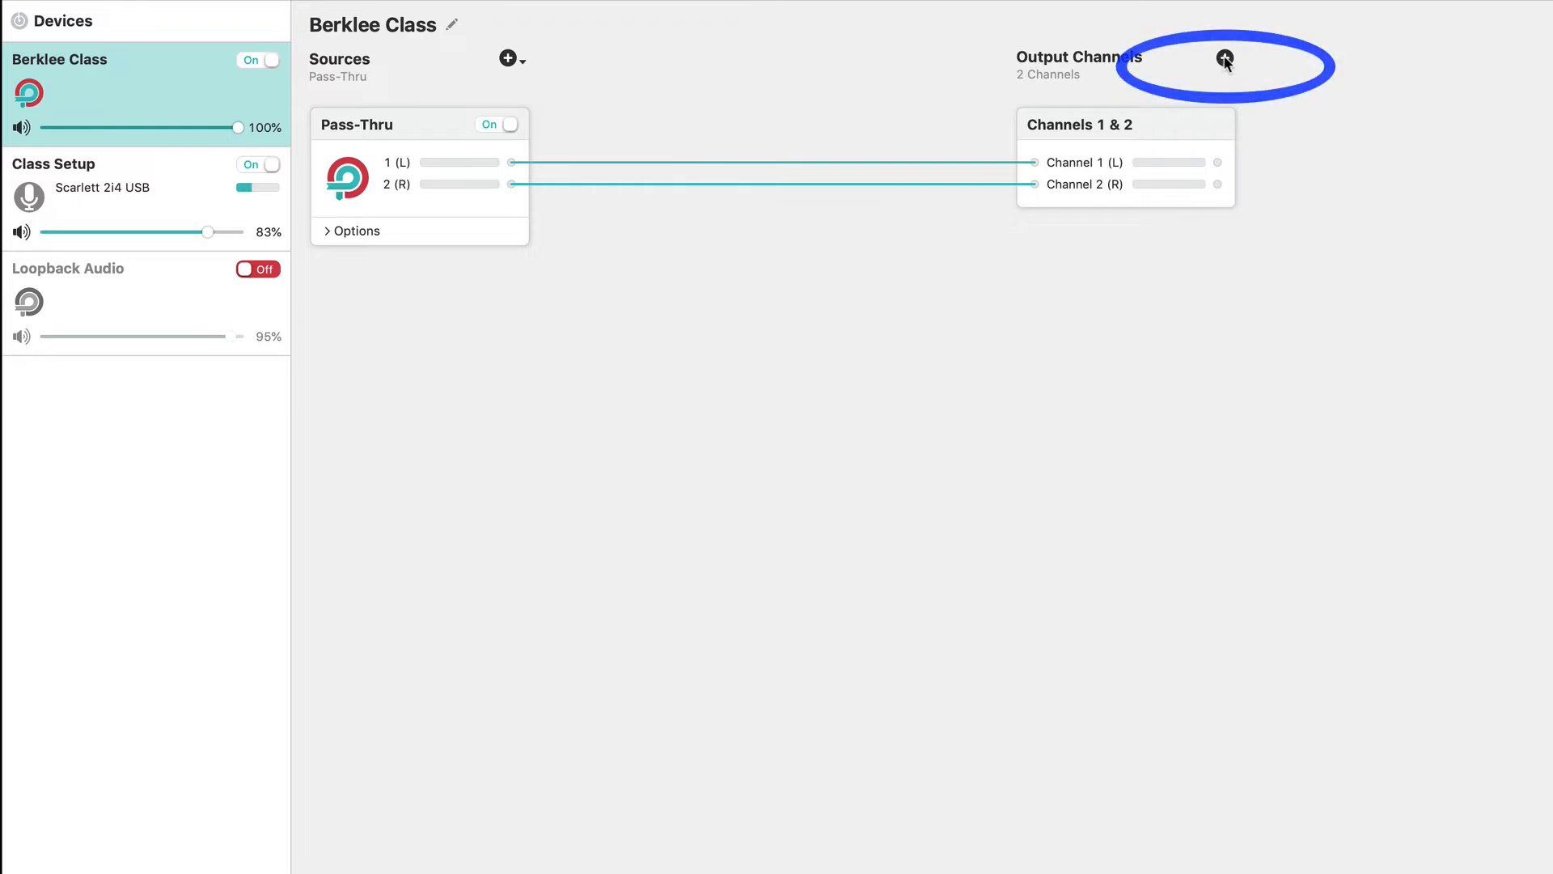
# Step: Add output channels 3 & 4 to the Berklee Class device and add External Microphone as a source
pyautogui.click(1225, 61)
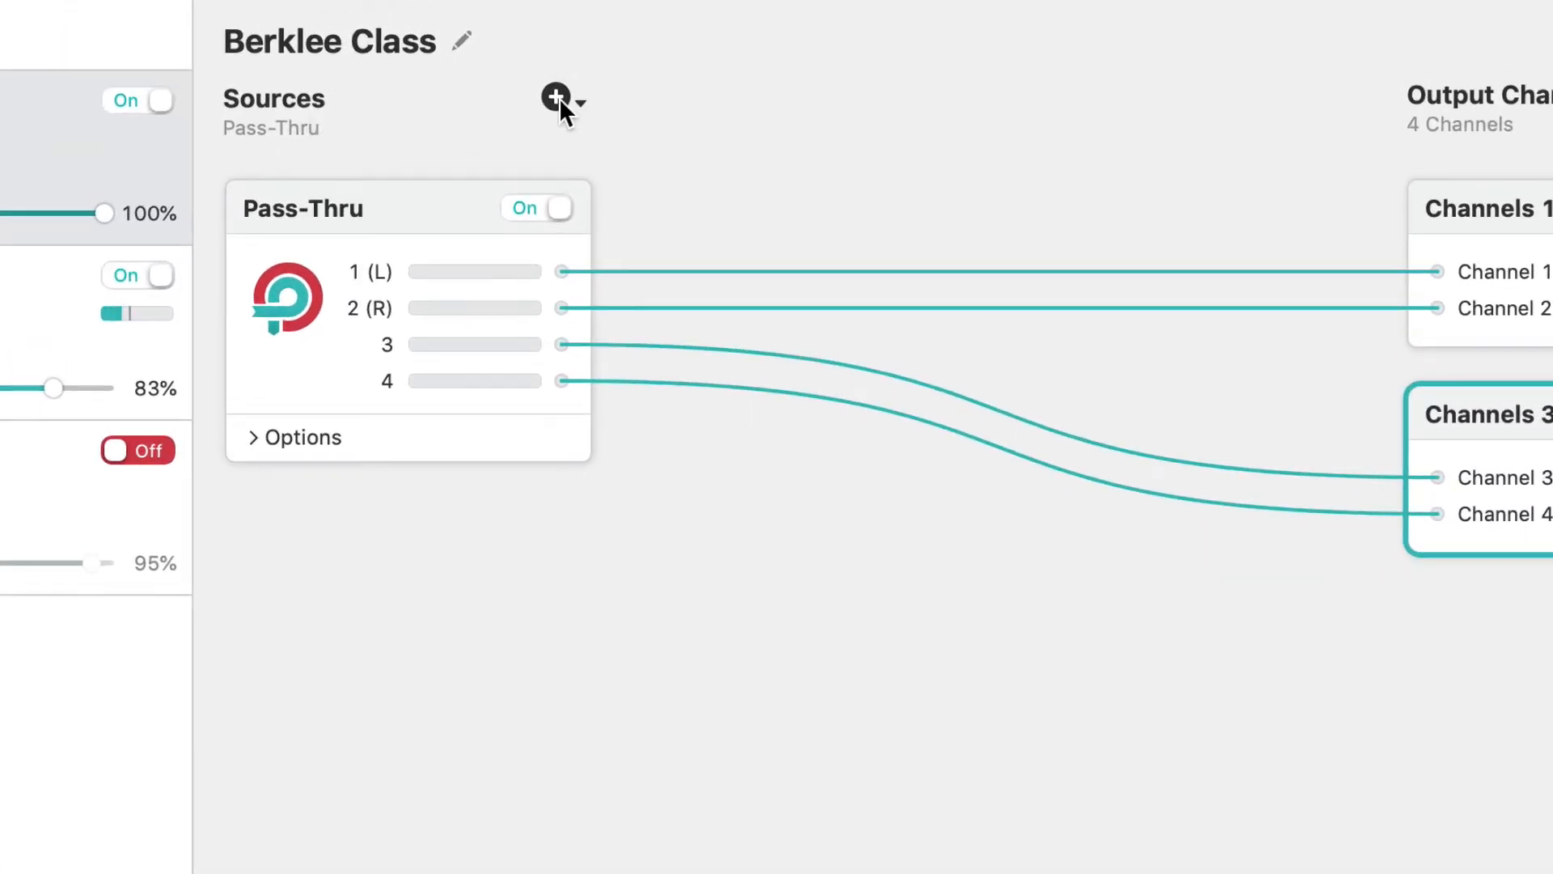
pyautogui.click(557, 98)
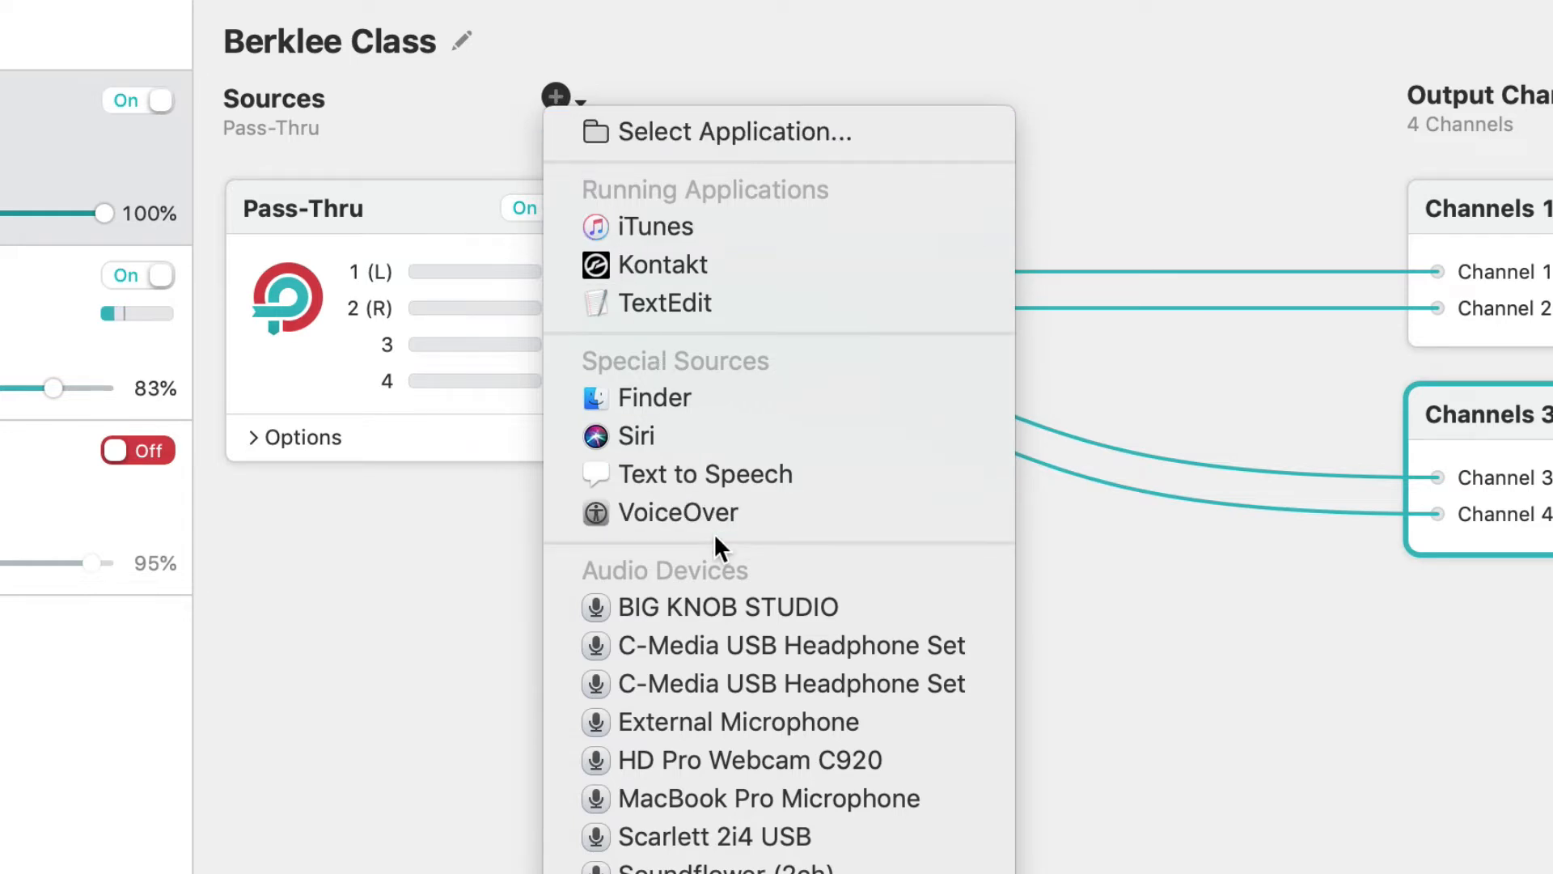
pyautogui.click(885, 721)
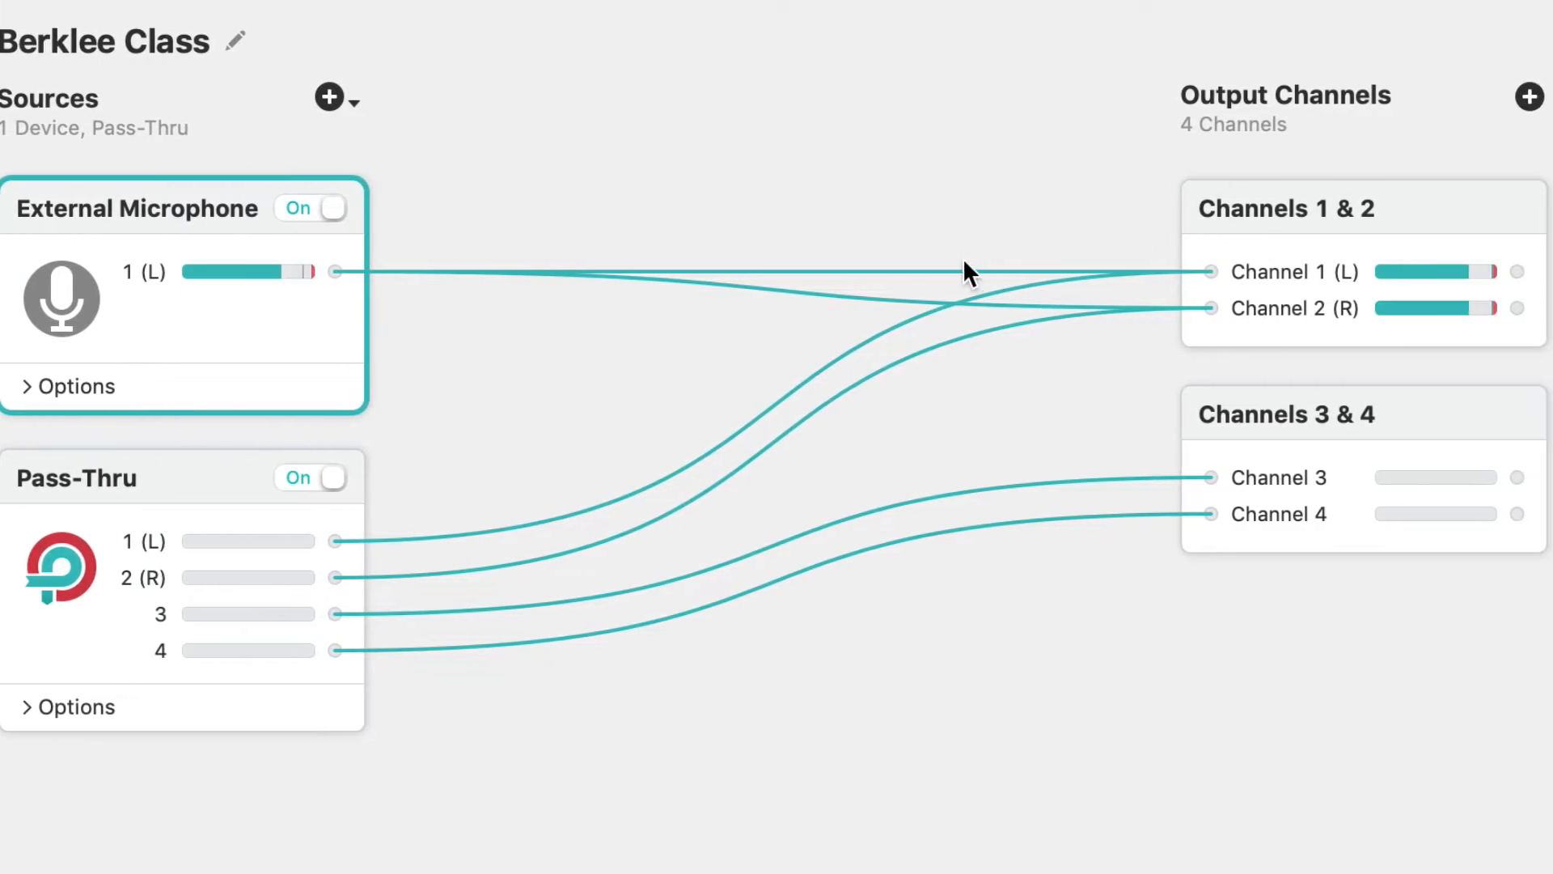
# Step: Reroute the External Microphone source from output channels 1 and 2 to output channels 3 and 4
pyautogui.click(915, 269)
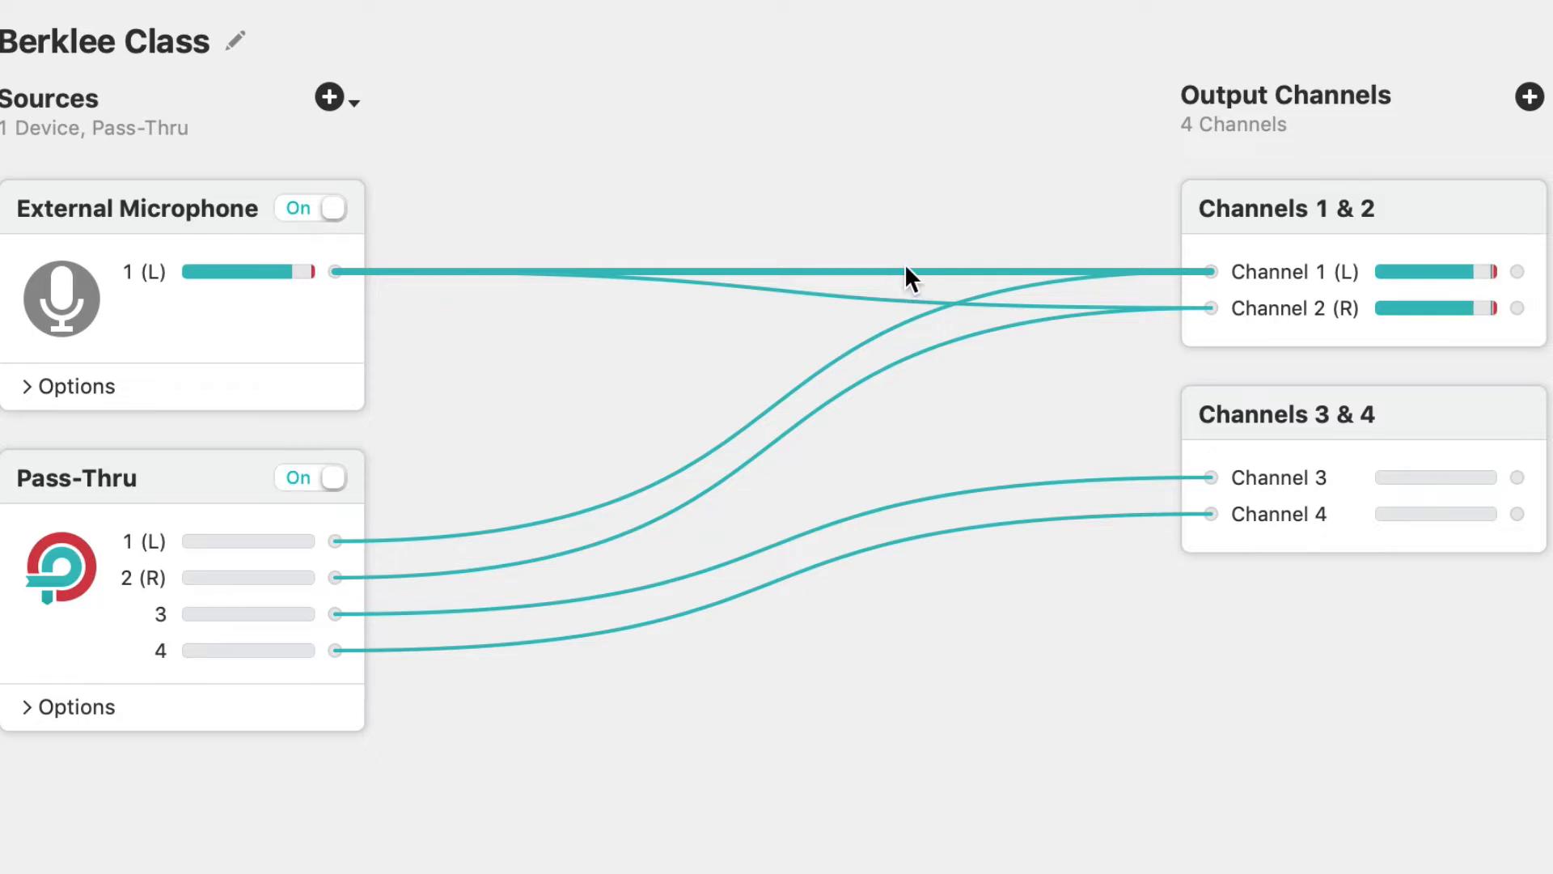
pyautogui.press('BackSpace')
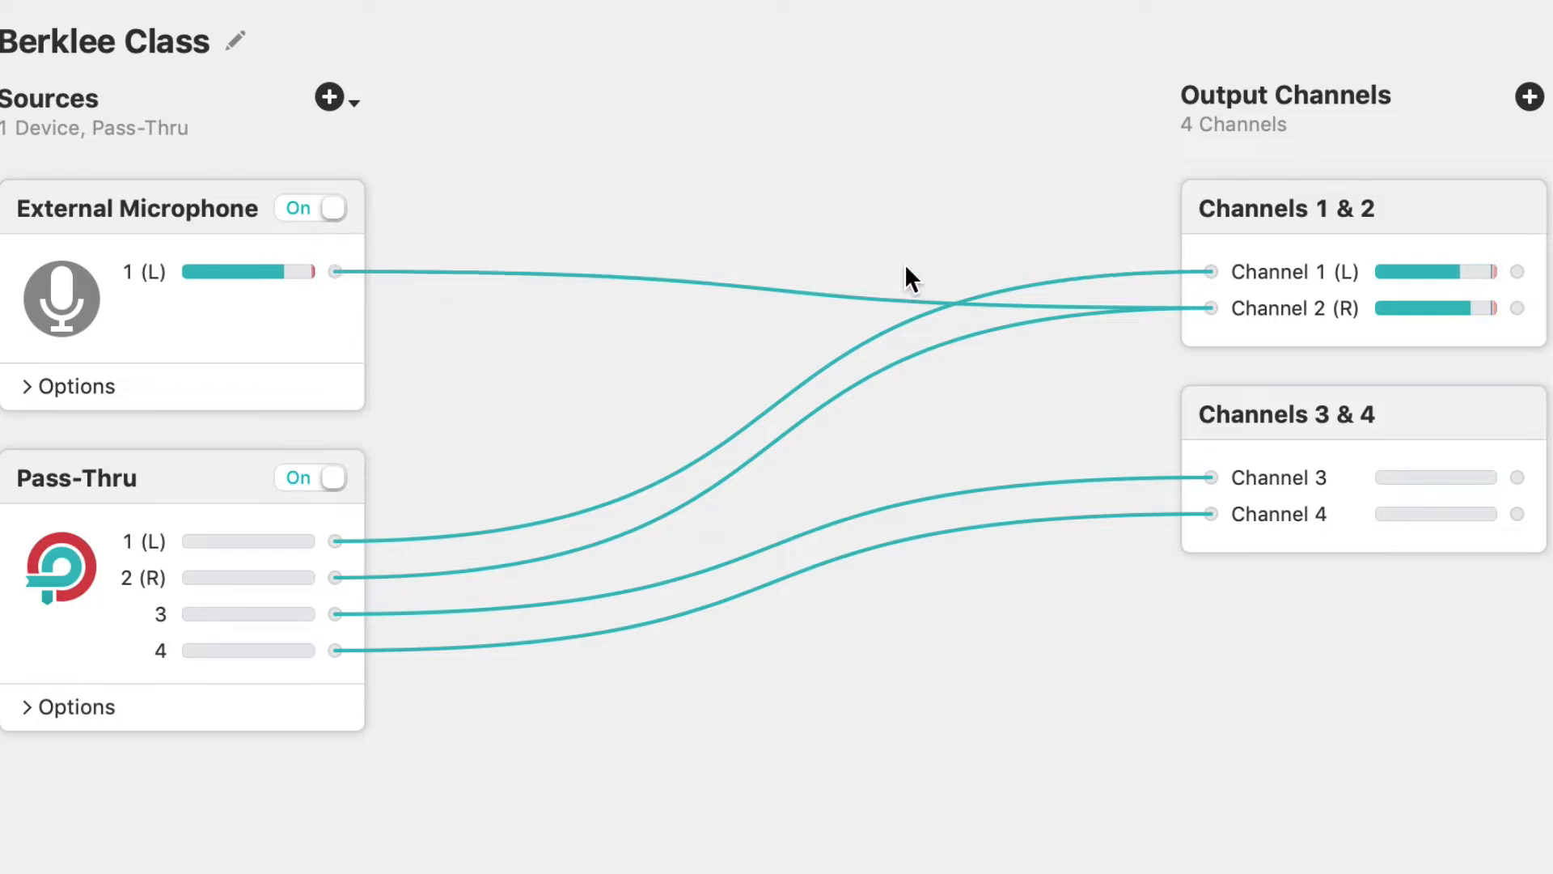
pyautogui.click(838, 290)
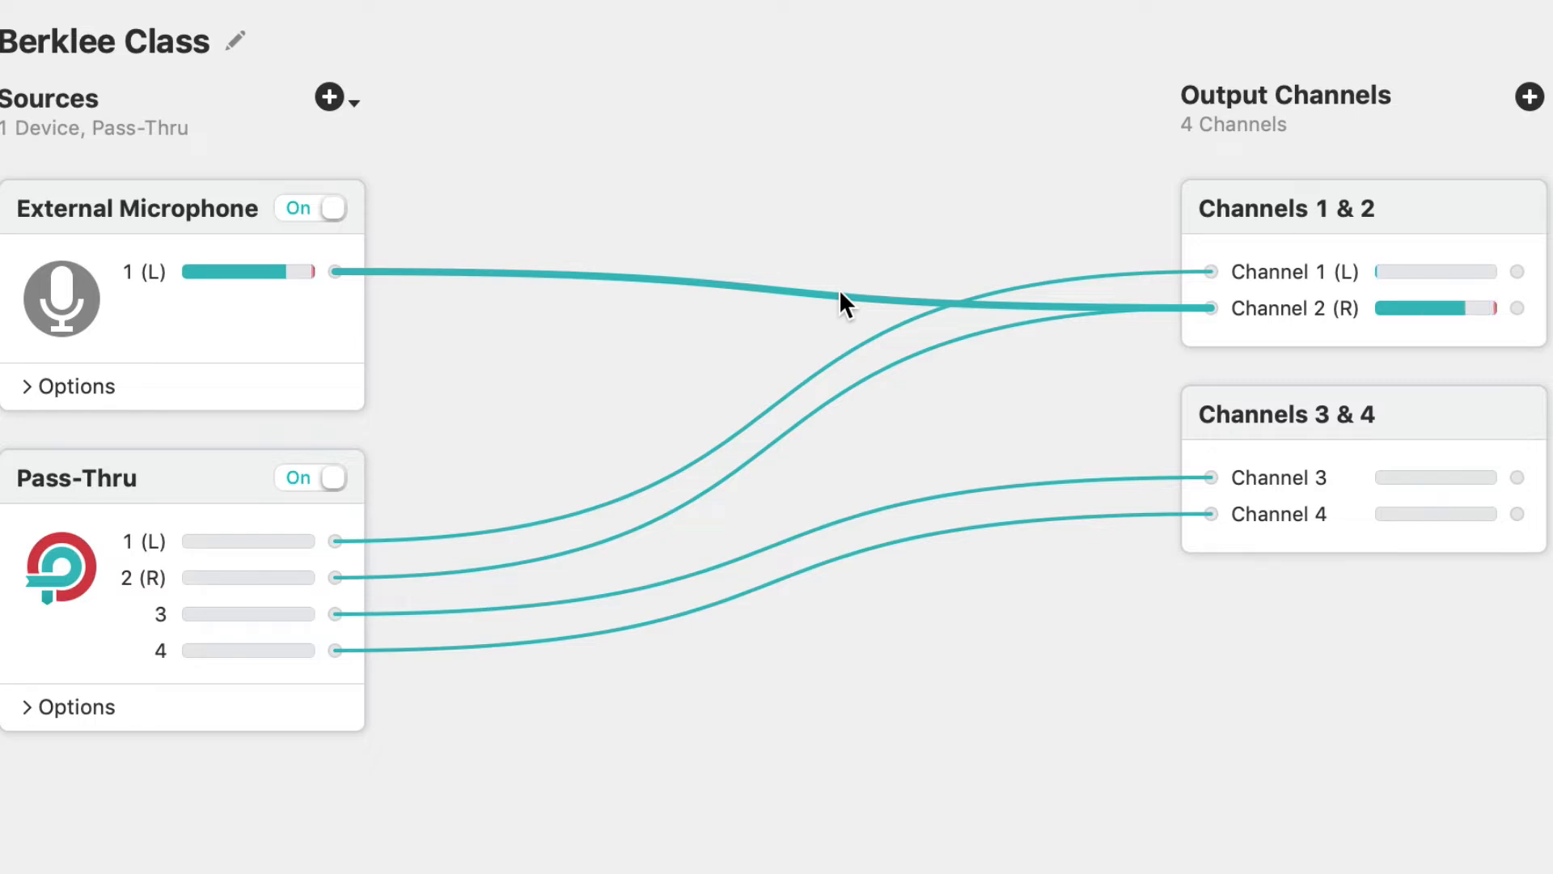
pyautogui.press('BackSpace')
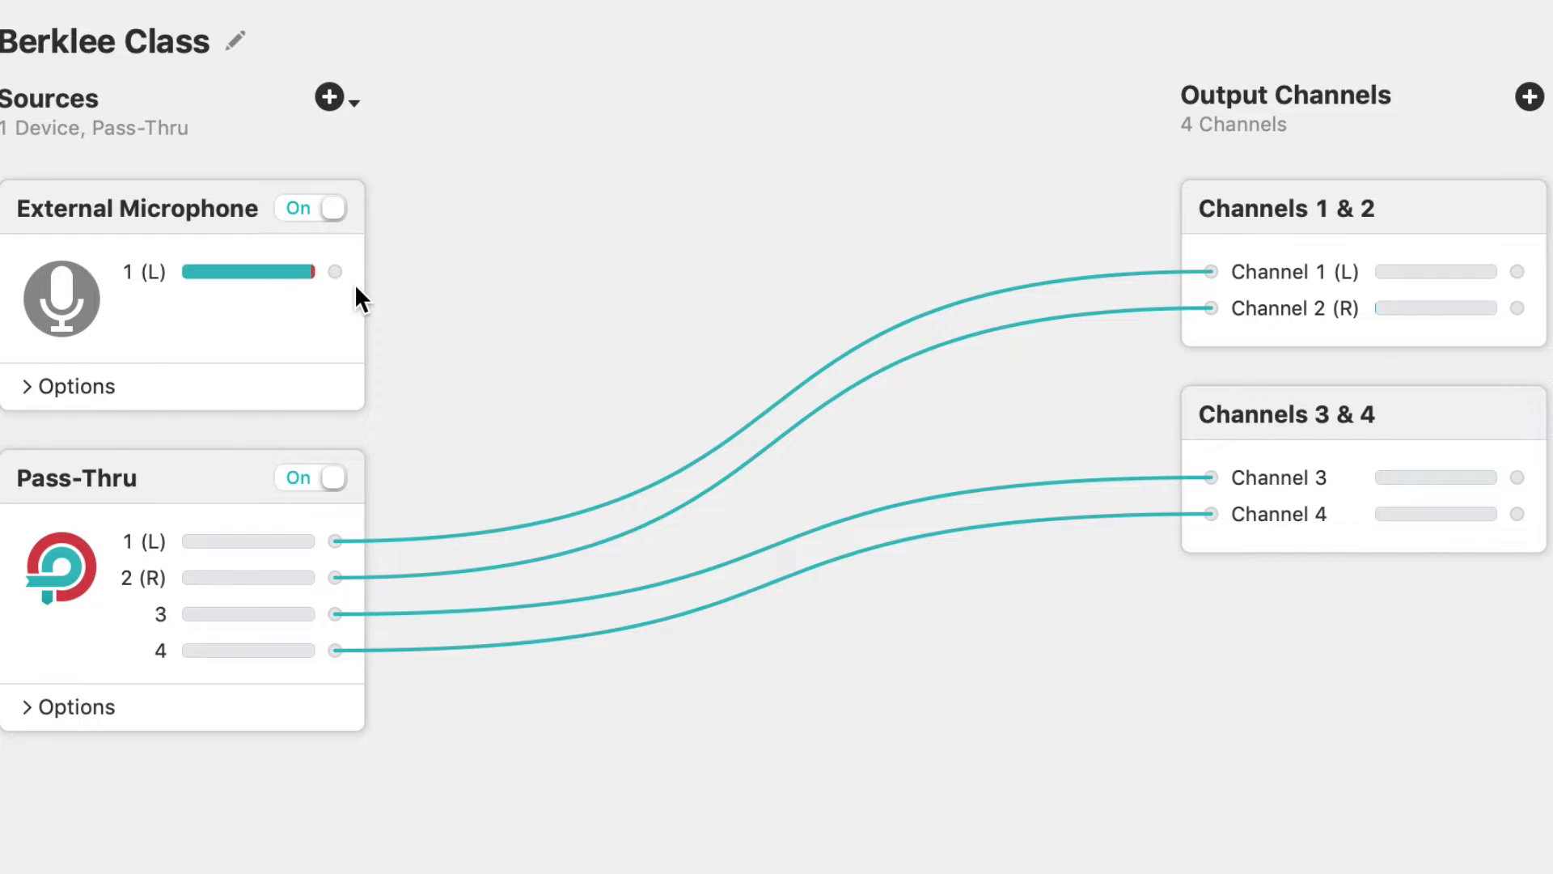
pyautogui.moveTo(335, 271); pyautogui.dragTo(1210, 475)
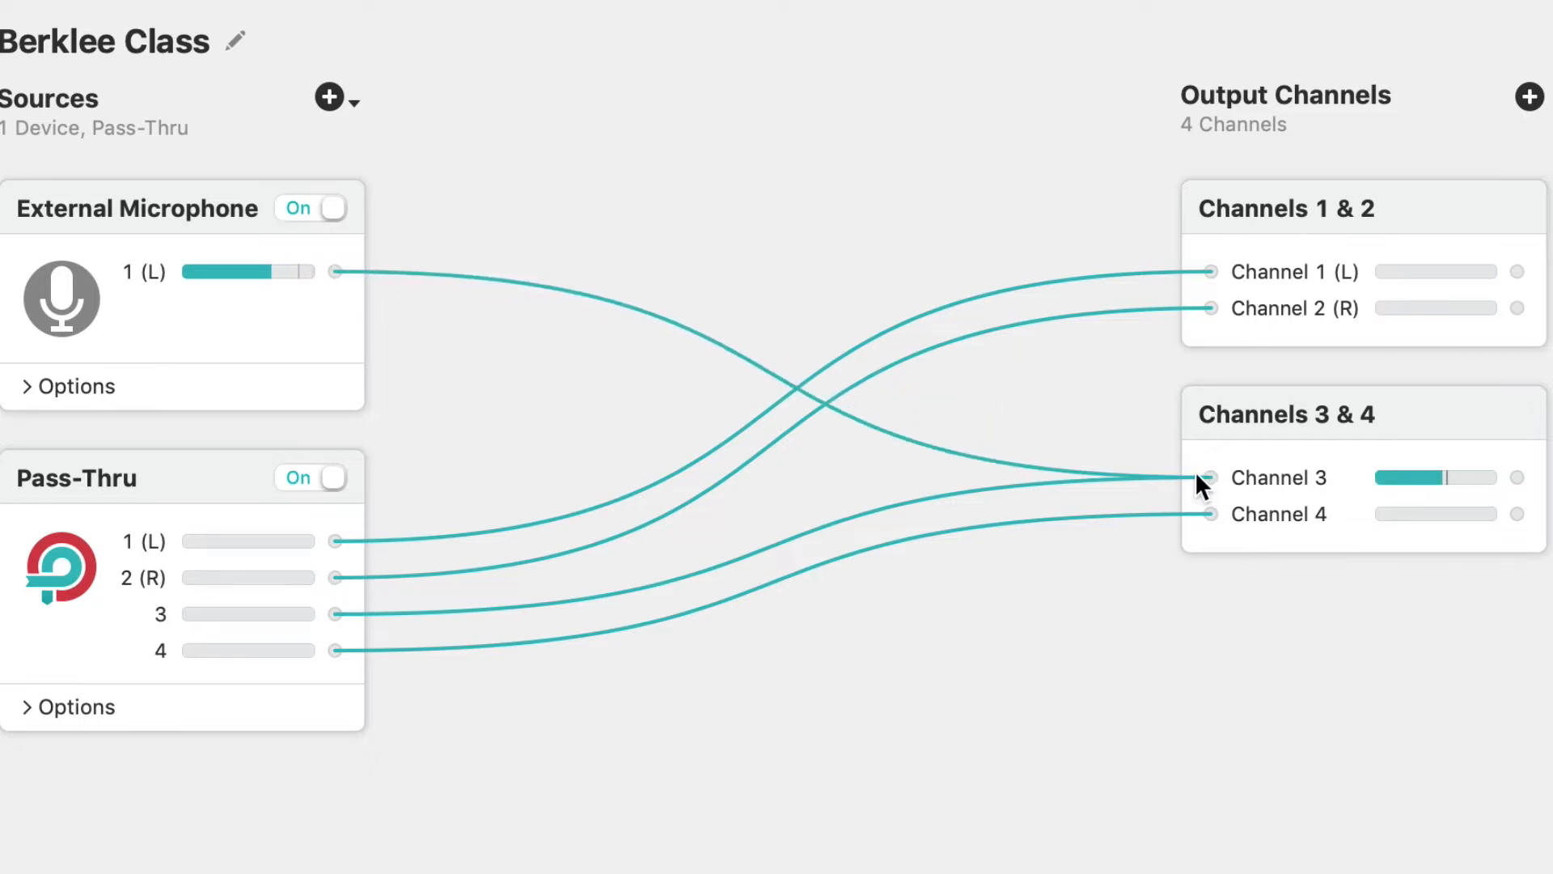
pyautogui.moveTo(335, 271); pyautogui.dragTo(1210, 514)
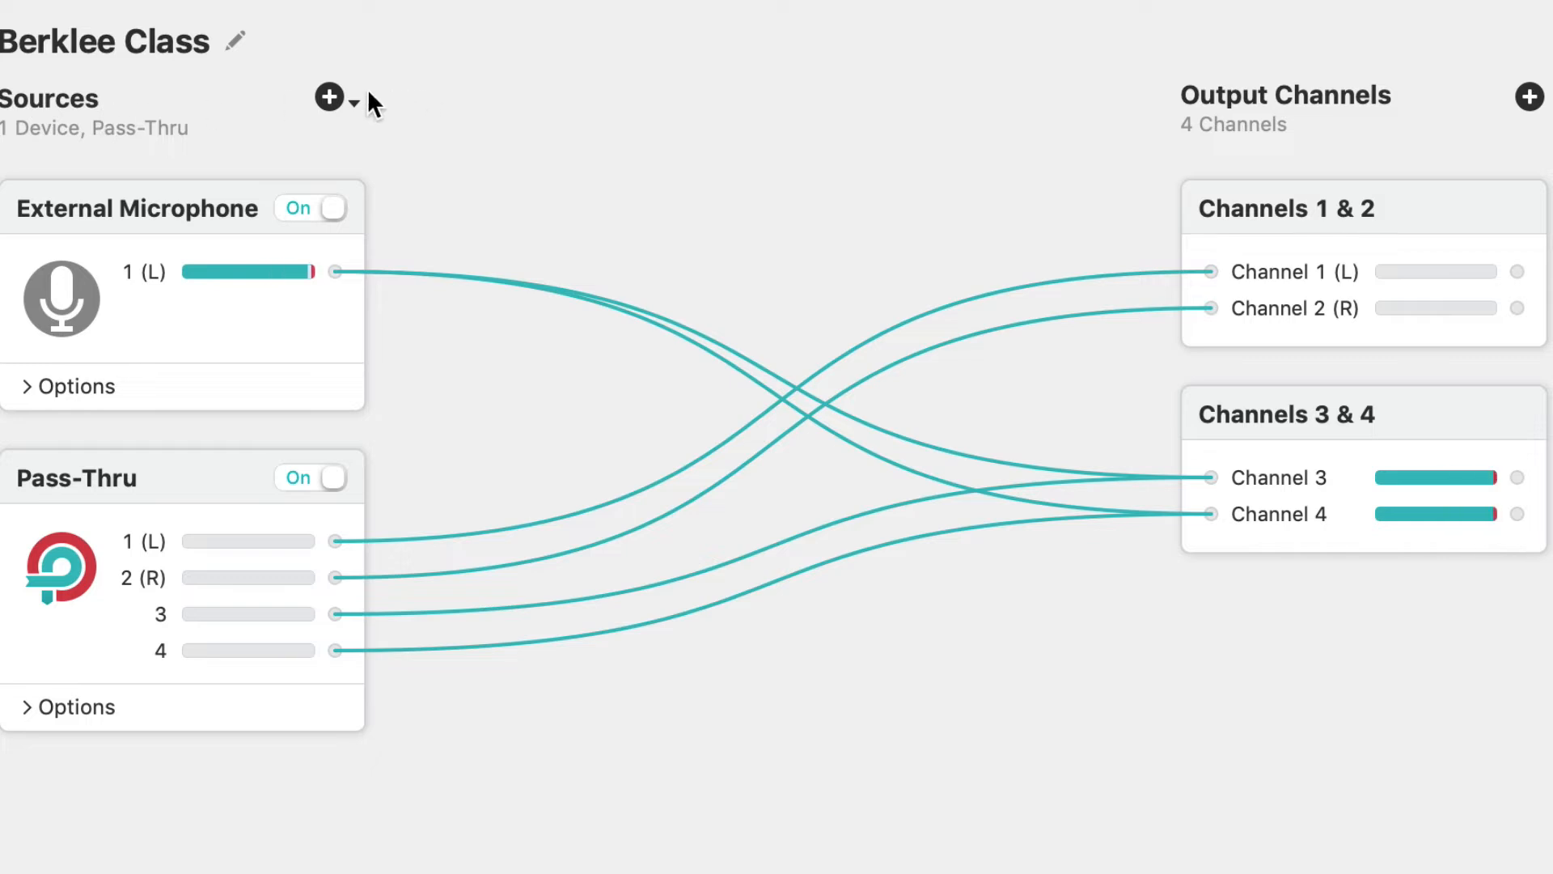
# Step: Add Scarlett 2i4 USB as a source and delete its connections to output channels 1 and 2
pyautogui.click(329, 96)
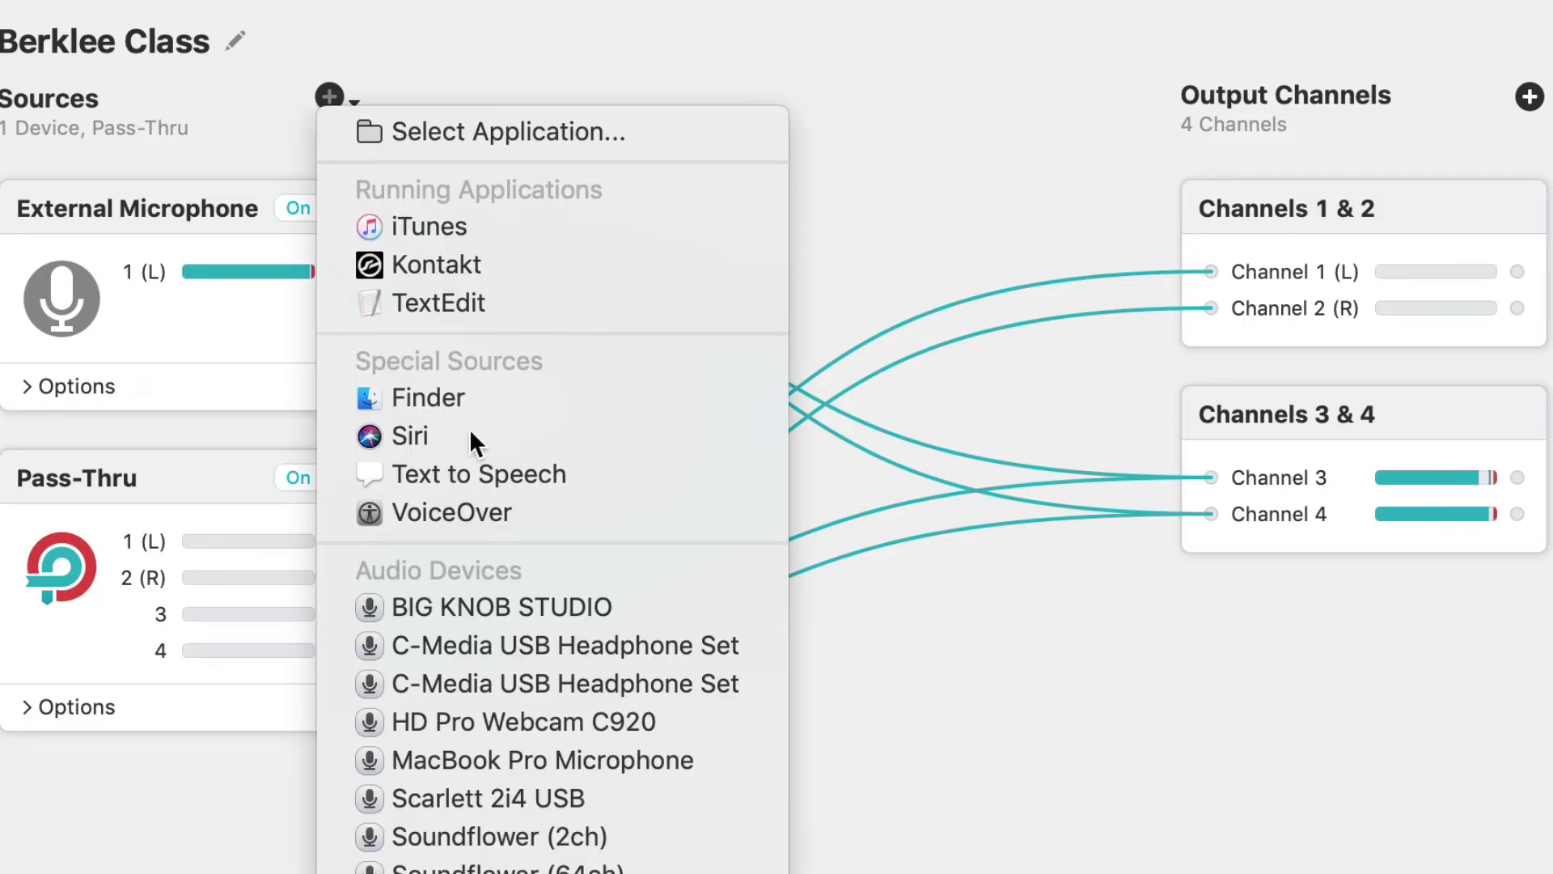
pyautogui.click(584, 796)
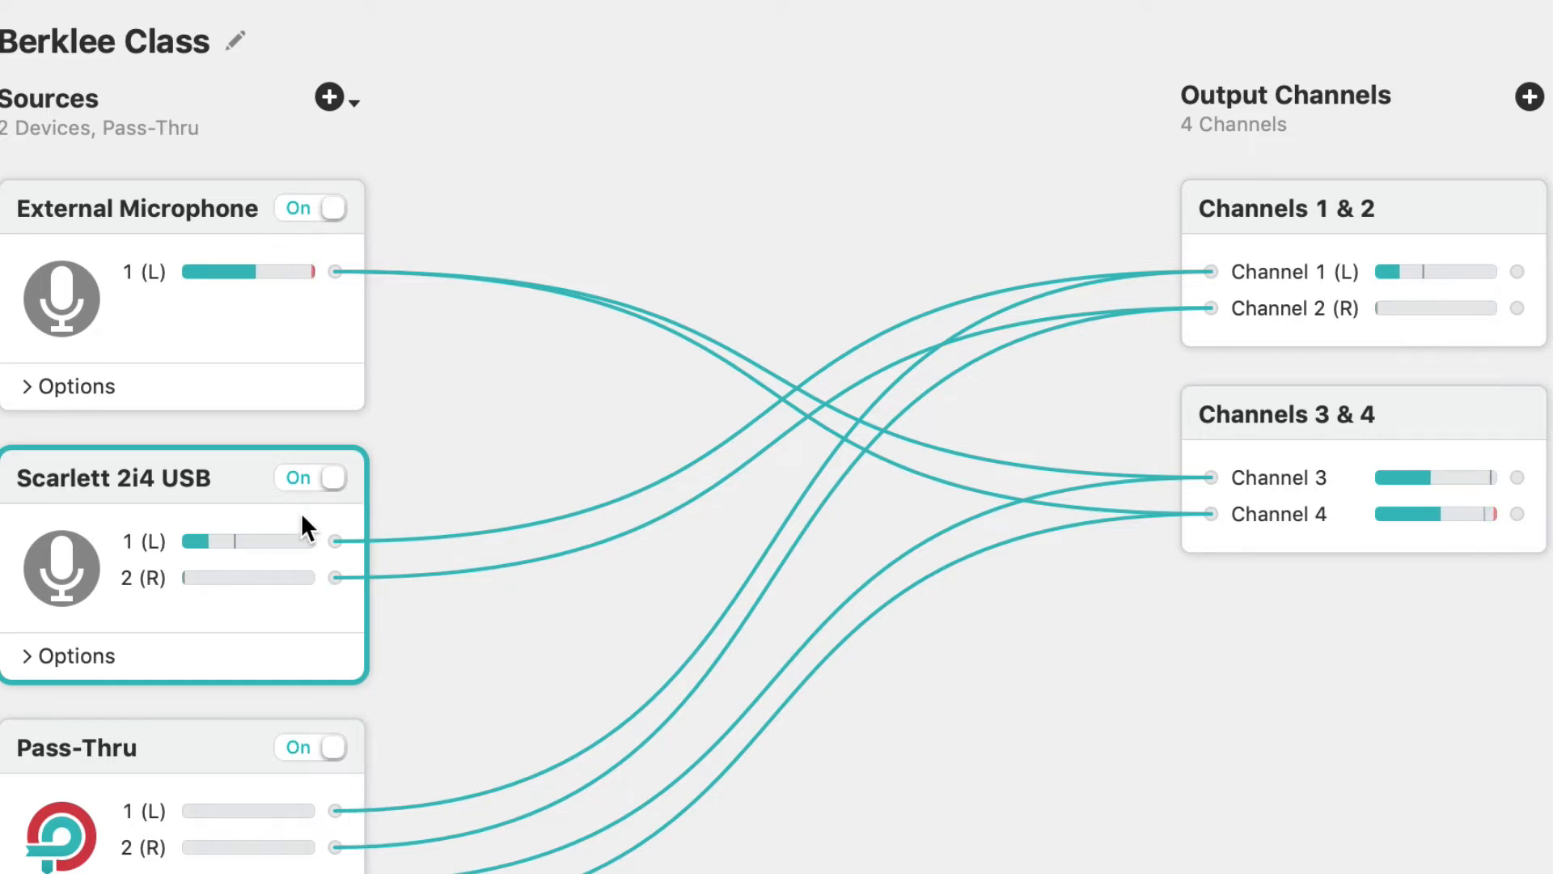
pyautogui.click(596, 505)
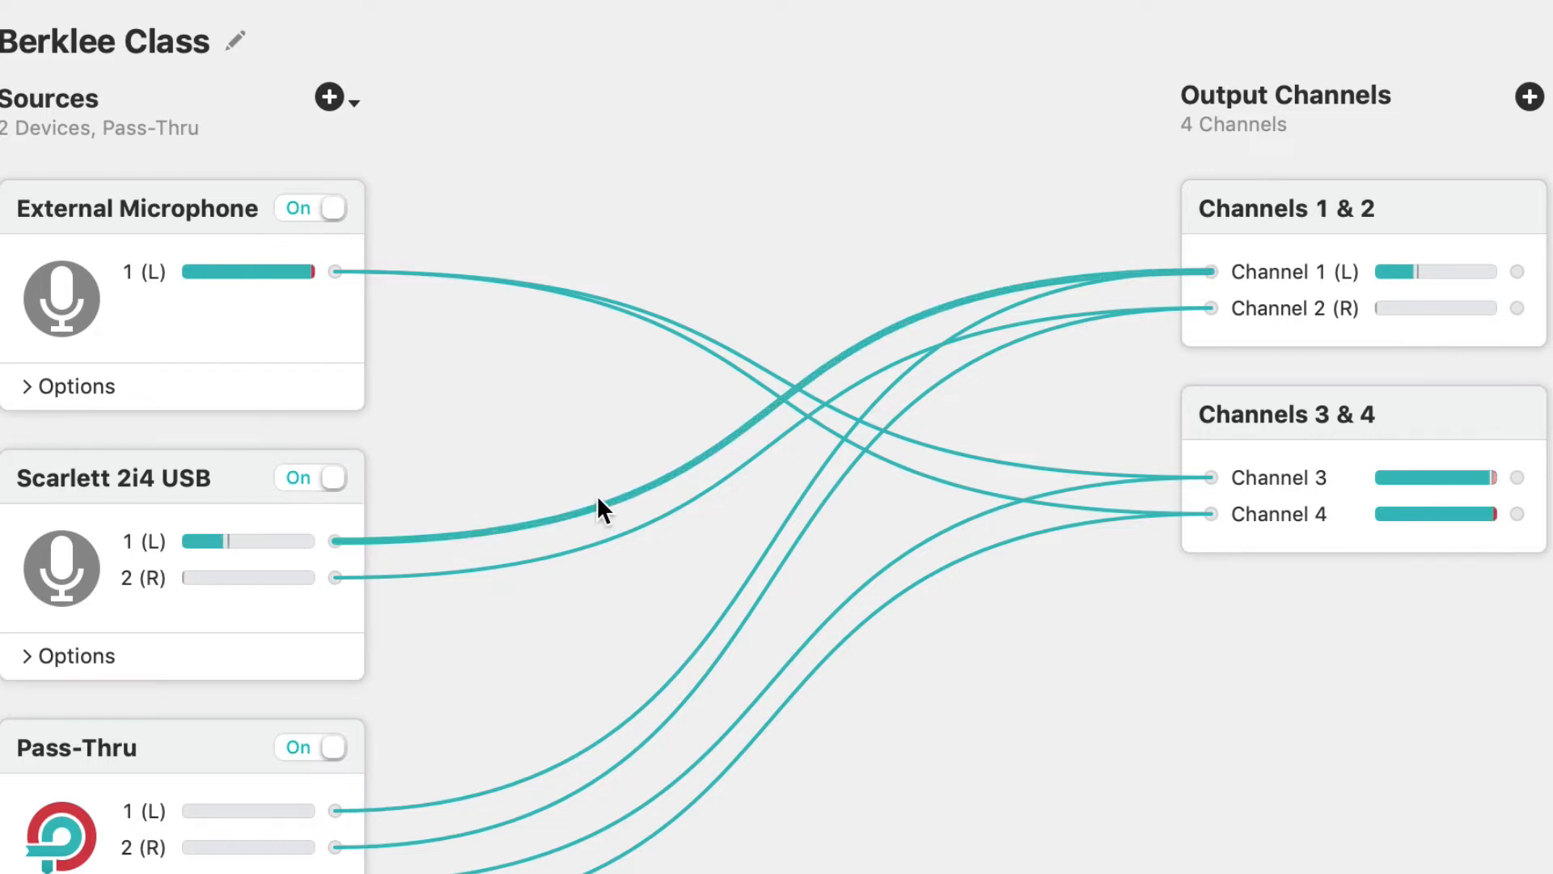
pyautogui.press('BackSpace')
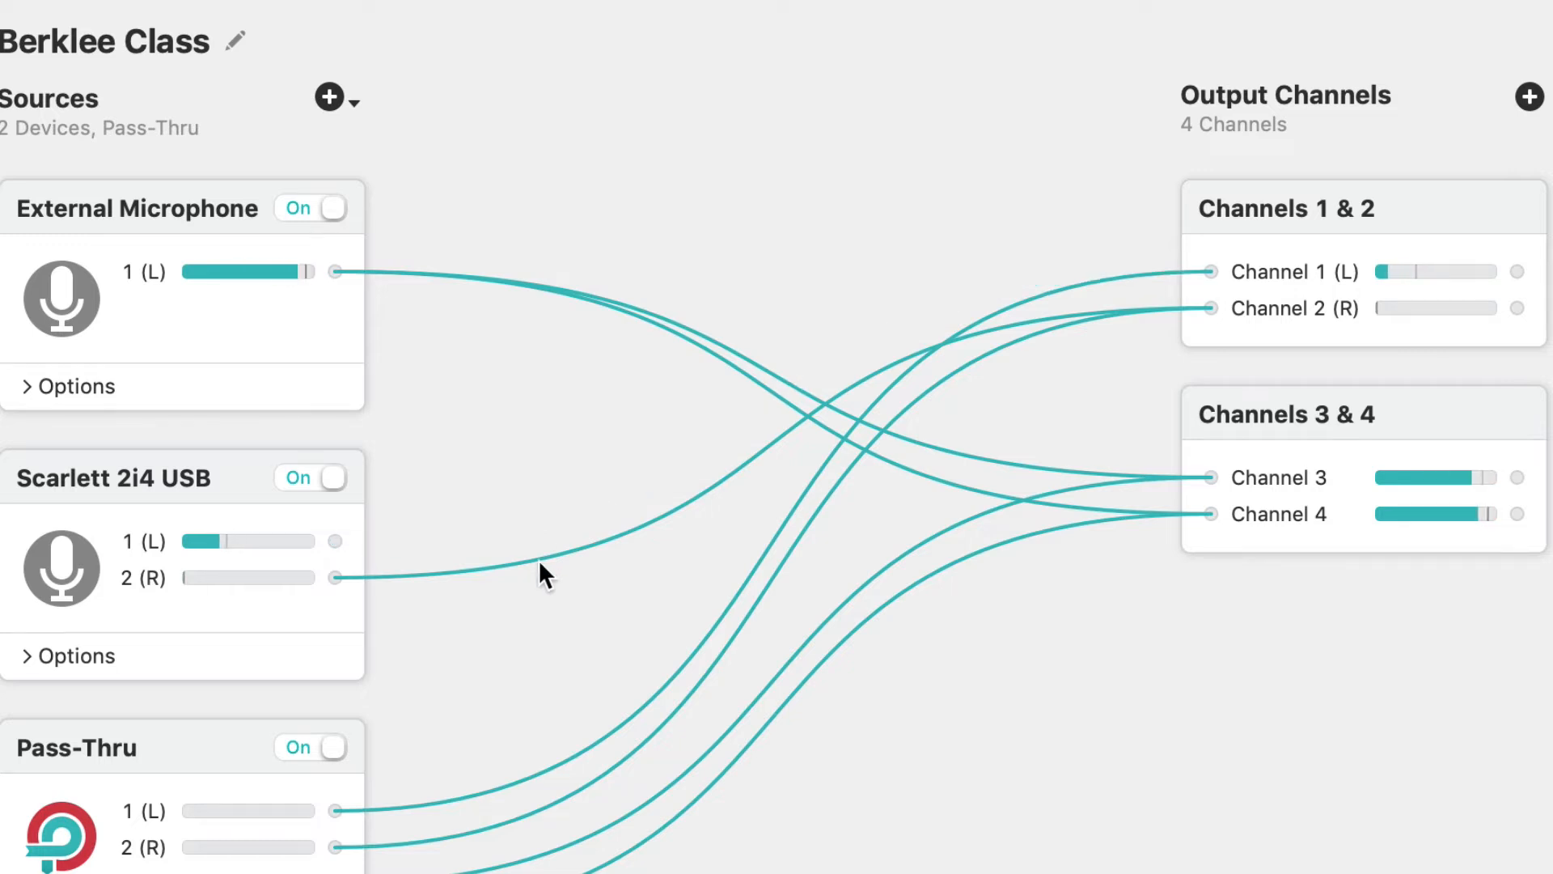
pyautogui.click(565, 548)
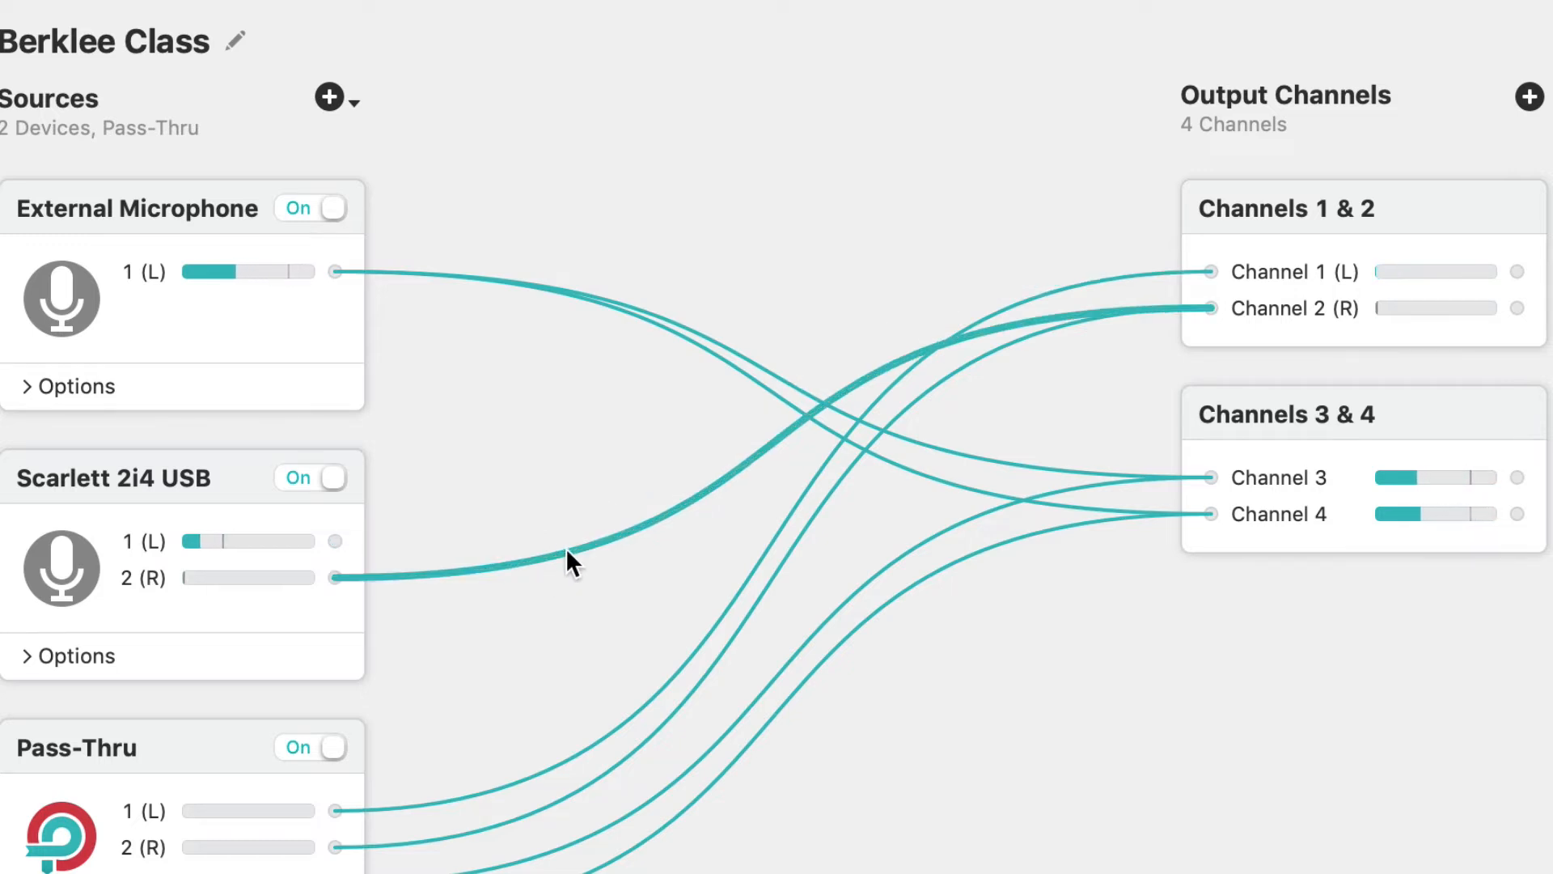
pyautogui.press('BackSpace')
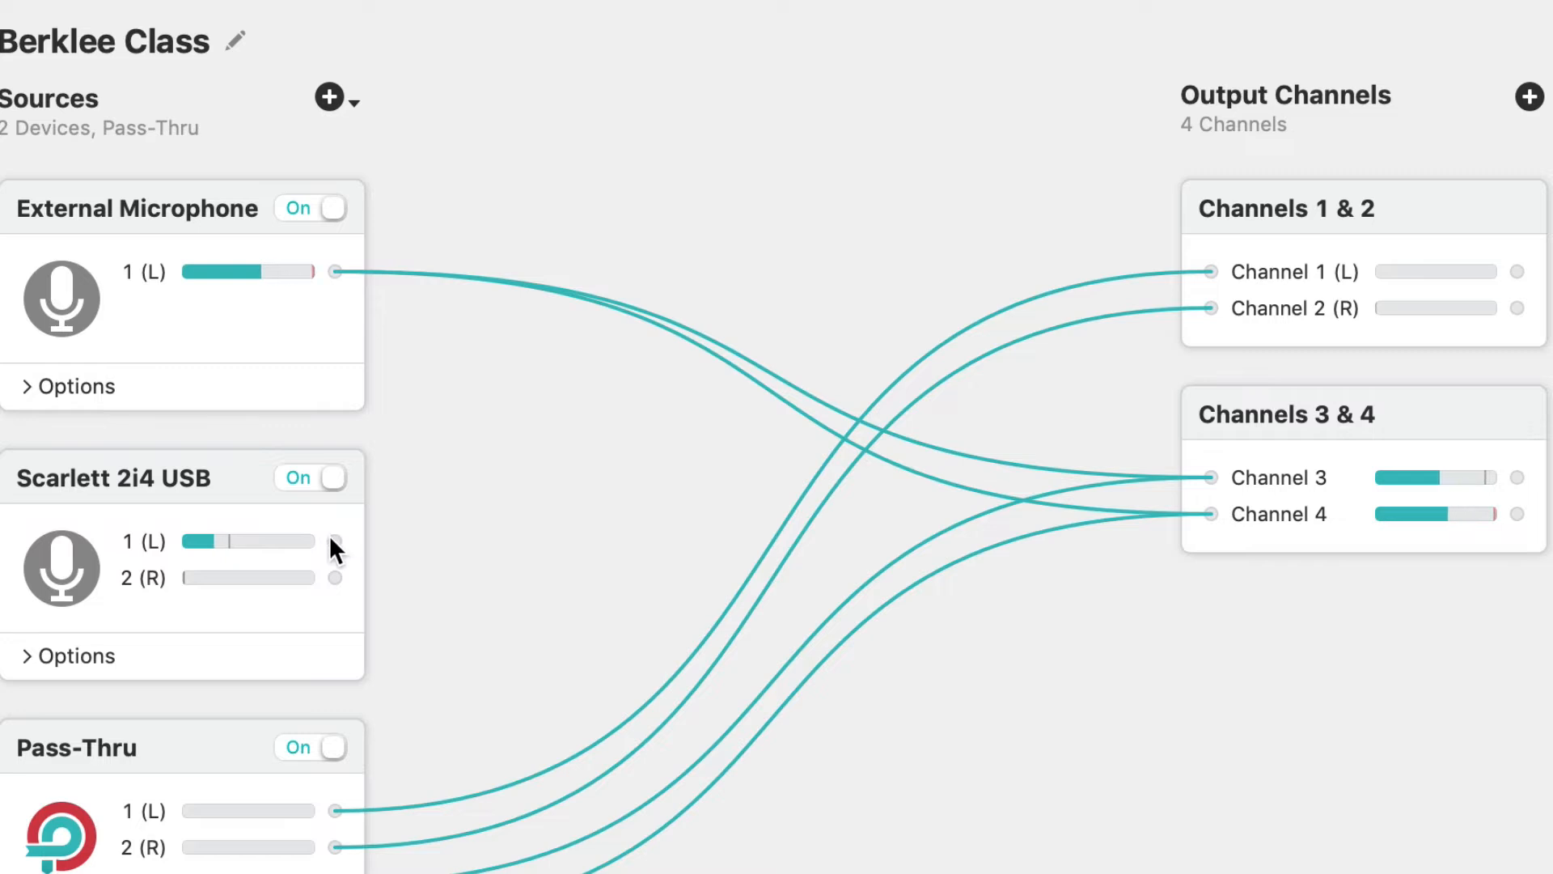
# Step: Connect input 1 (L) of the Scarlett 2i4 USB source to output channels 3 and 4, and turn that source off
pyautogui.moveTo(332, 539); pyautogui.dragTo(1231, 474)
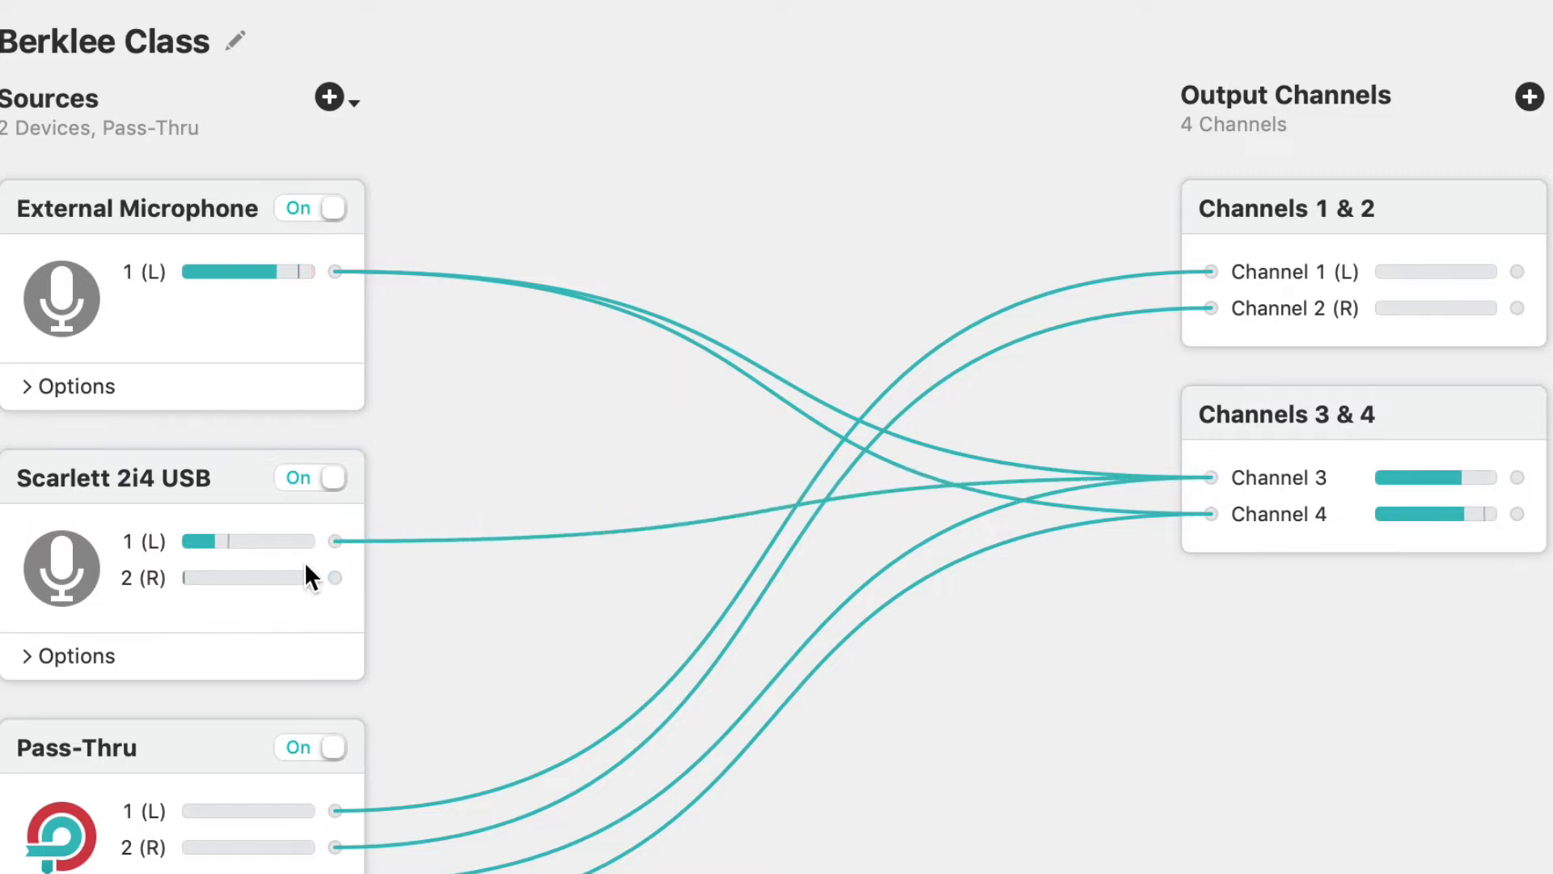
pyautogui.moveTo(335, 578); pyautogui.dragTo(1213, 515)
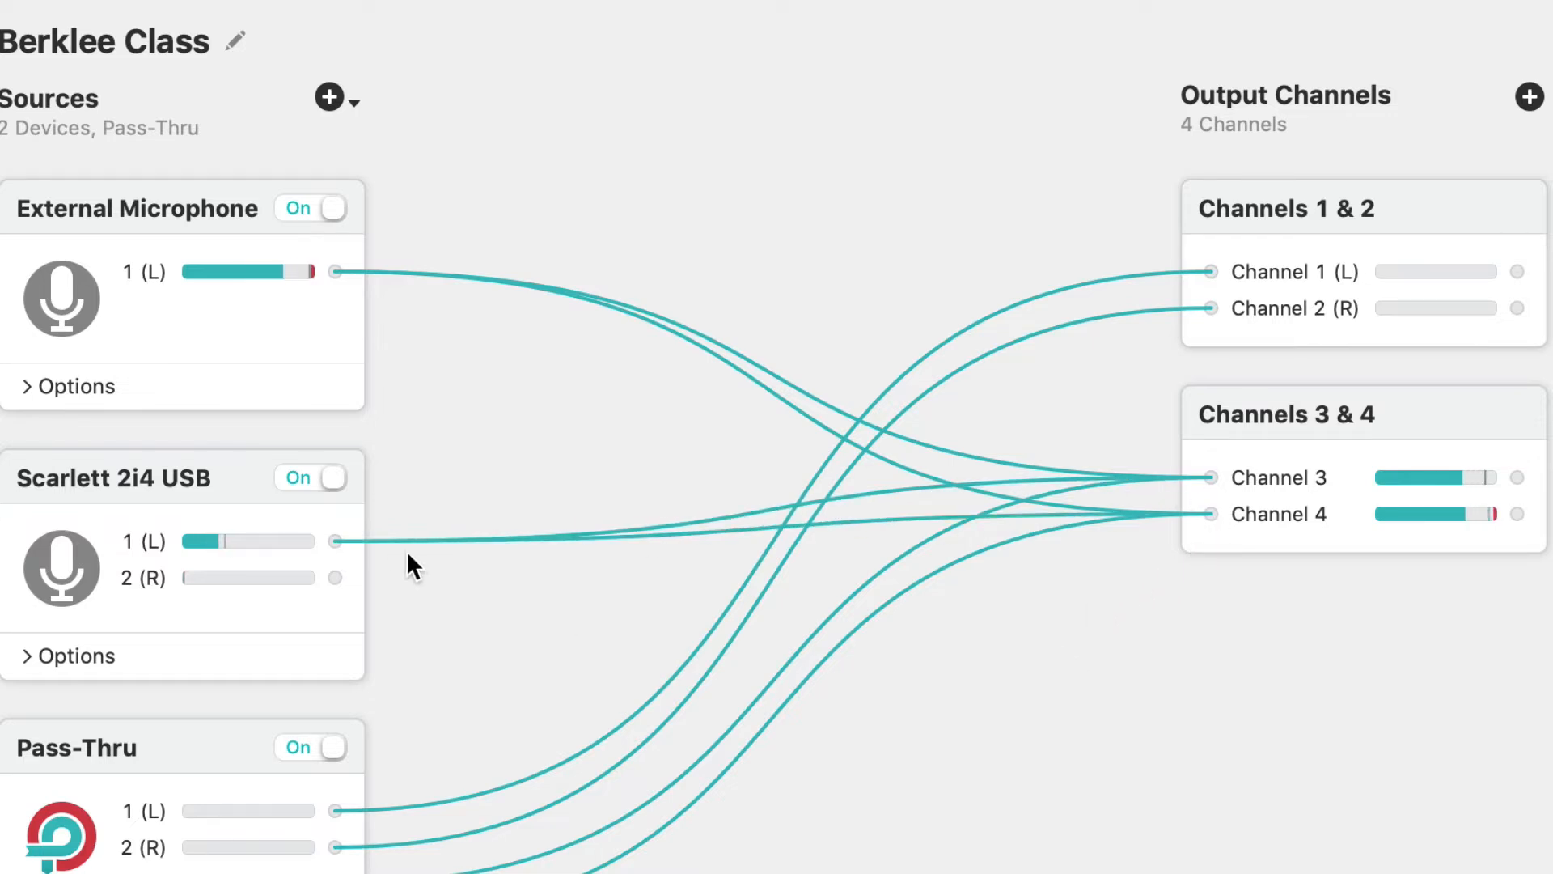
pyautogui.click(296, 478)
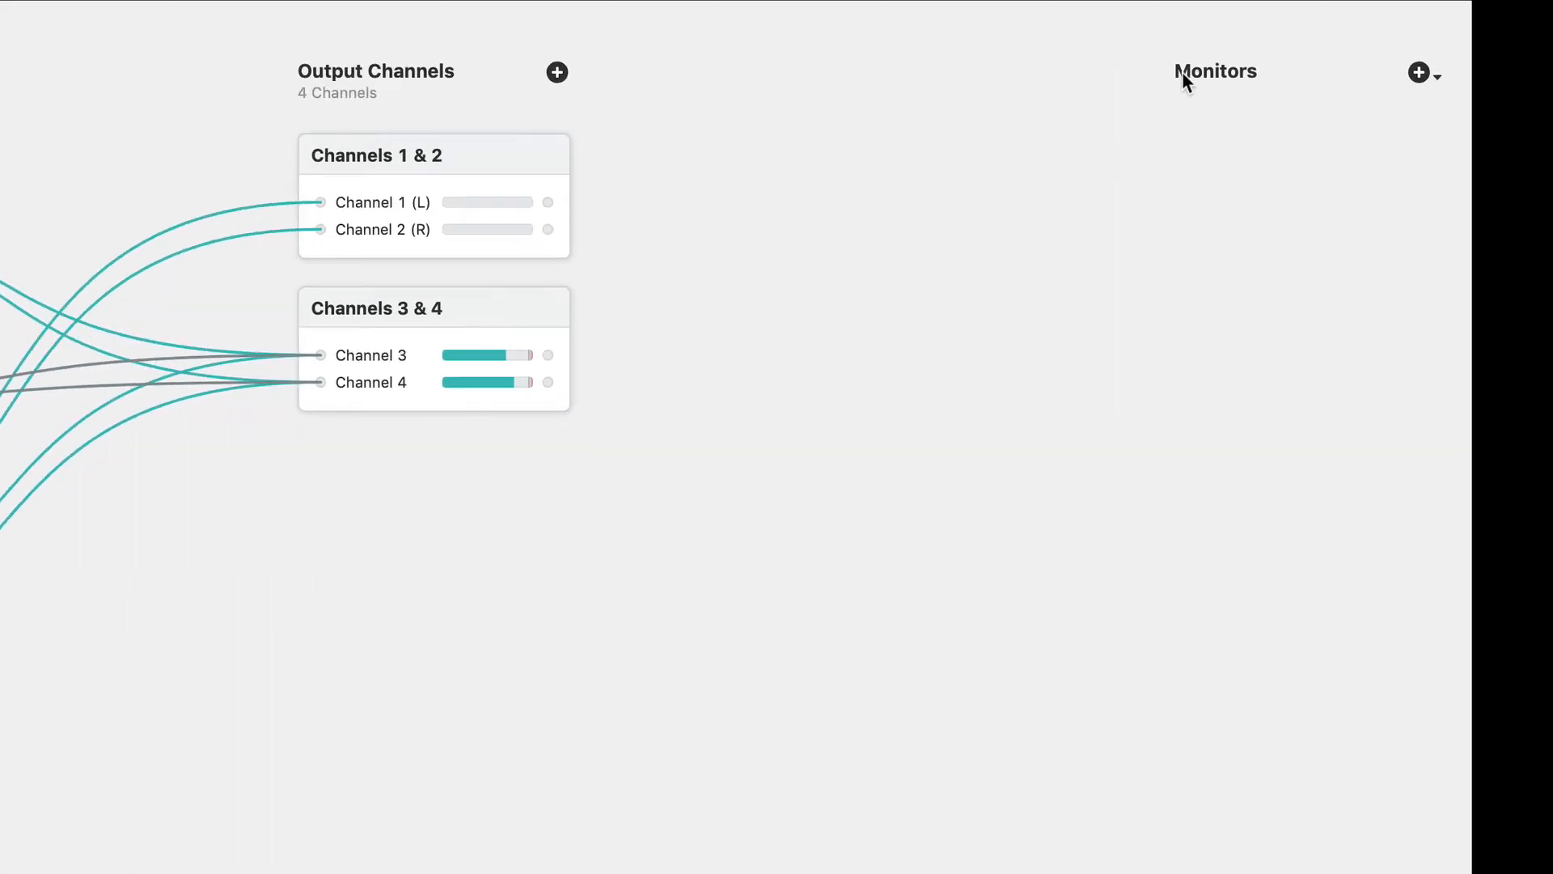
# Step: Add External Headphones and BIG KNOB STUDIO as monitors, leaving only BIG KNOB STUDIO turned off
pyautogui.click(1416, 71)
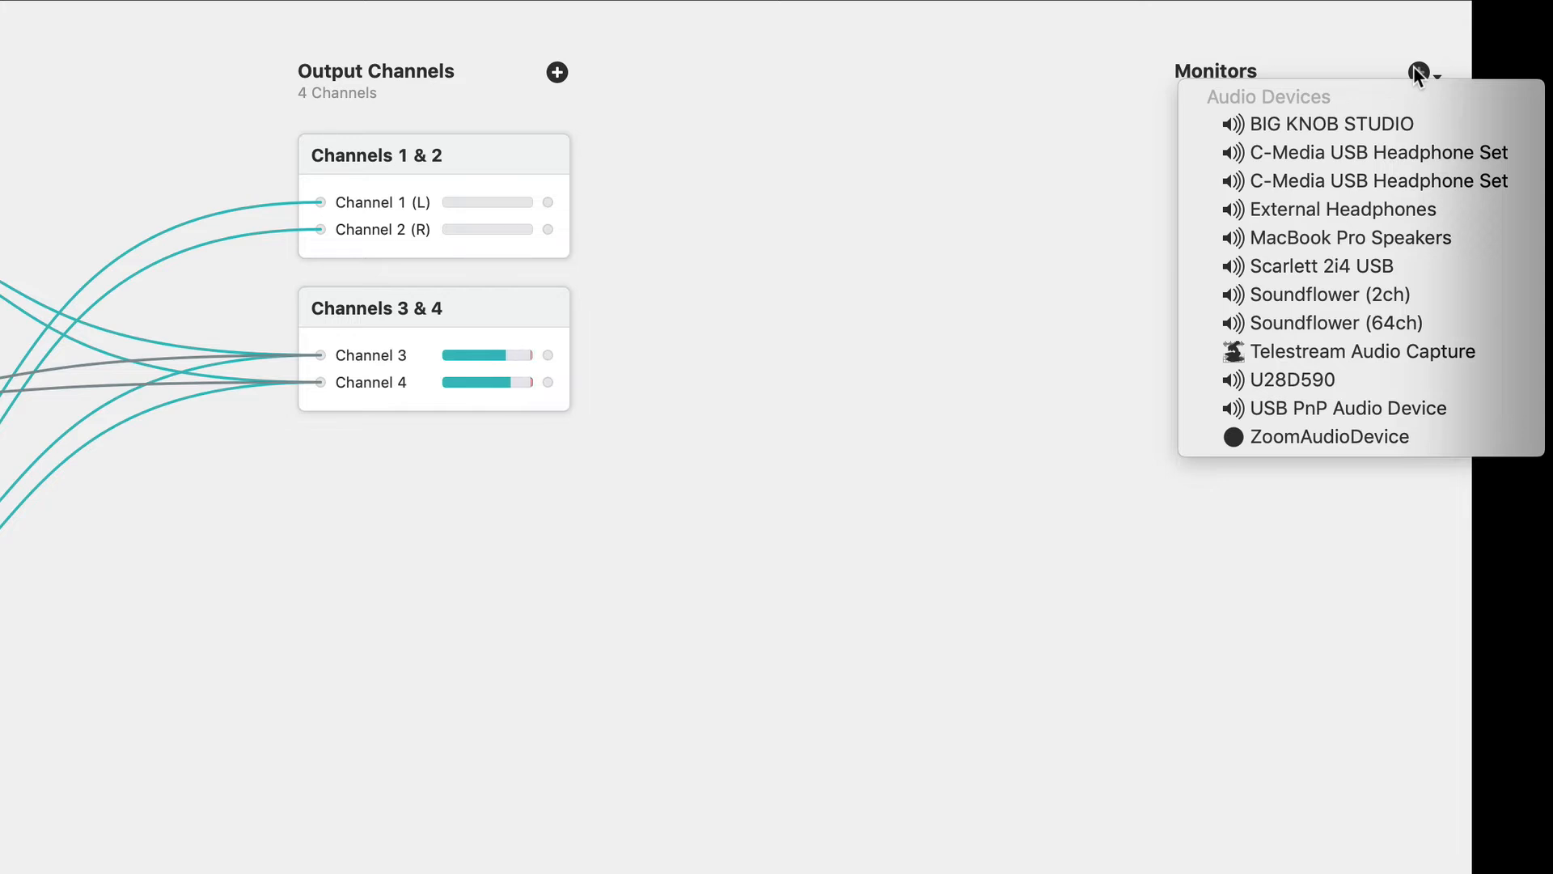
pyautogui.click(1370, 208)
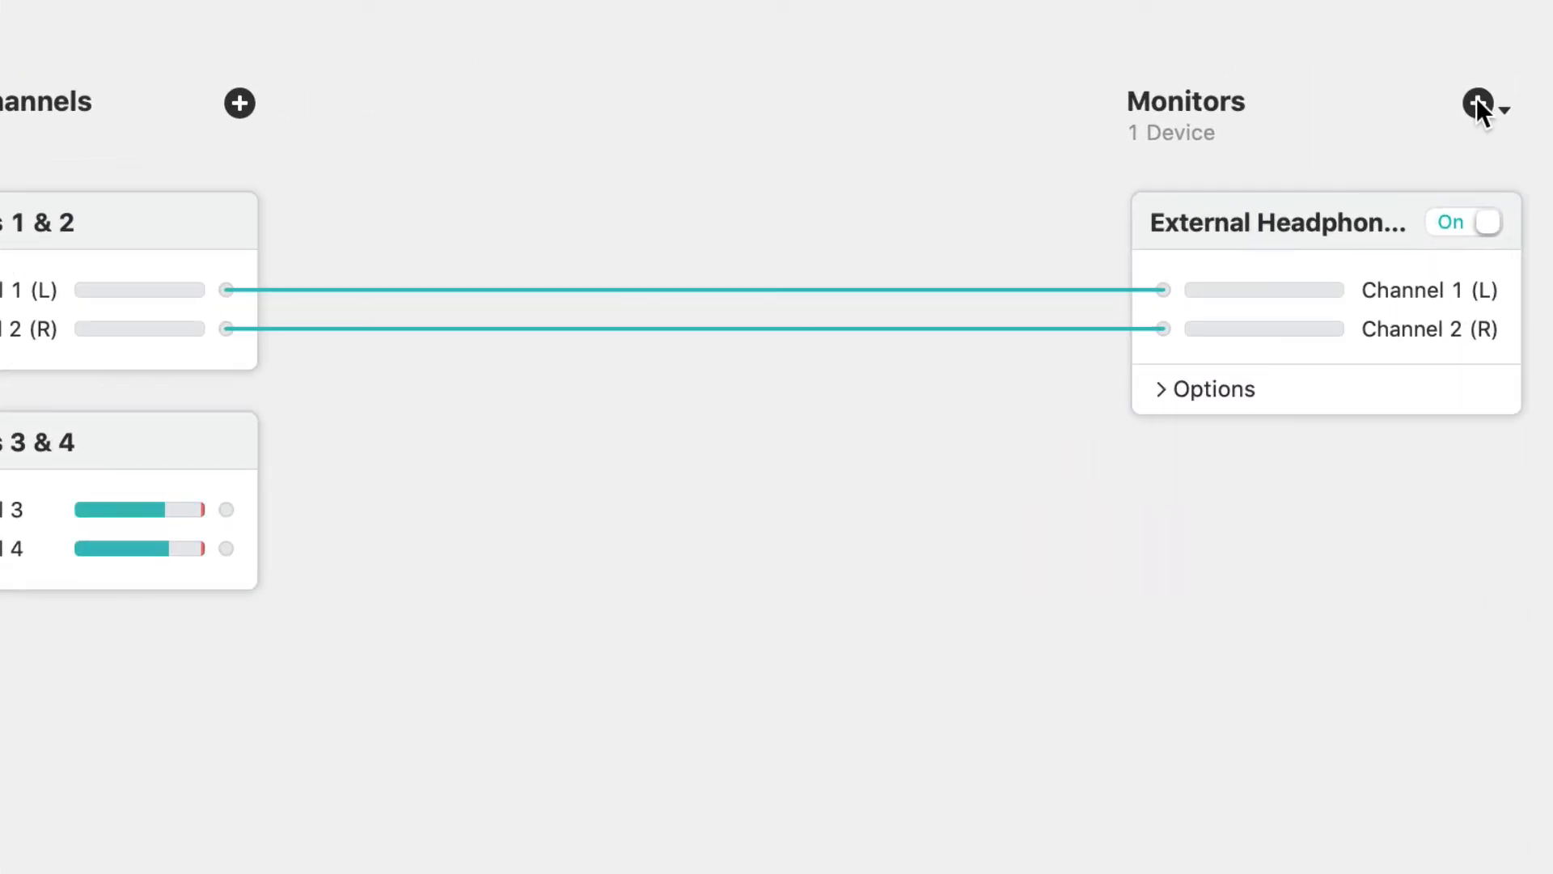
pyautogui.click(1477, 100)
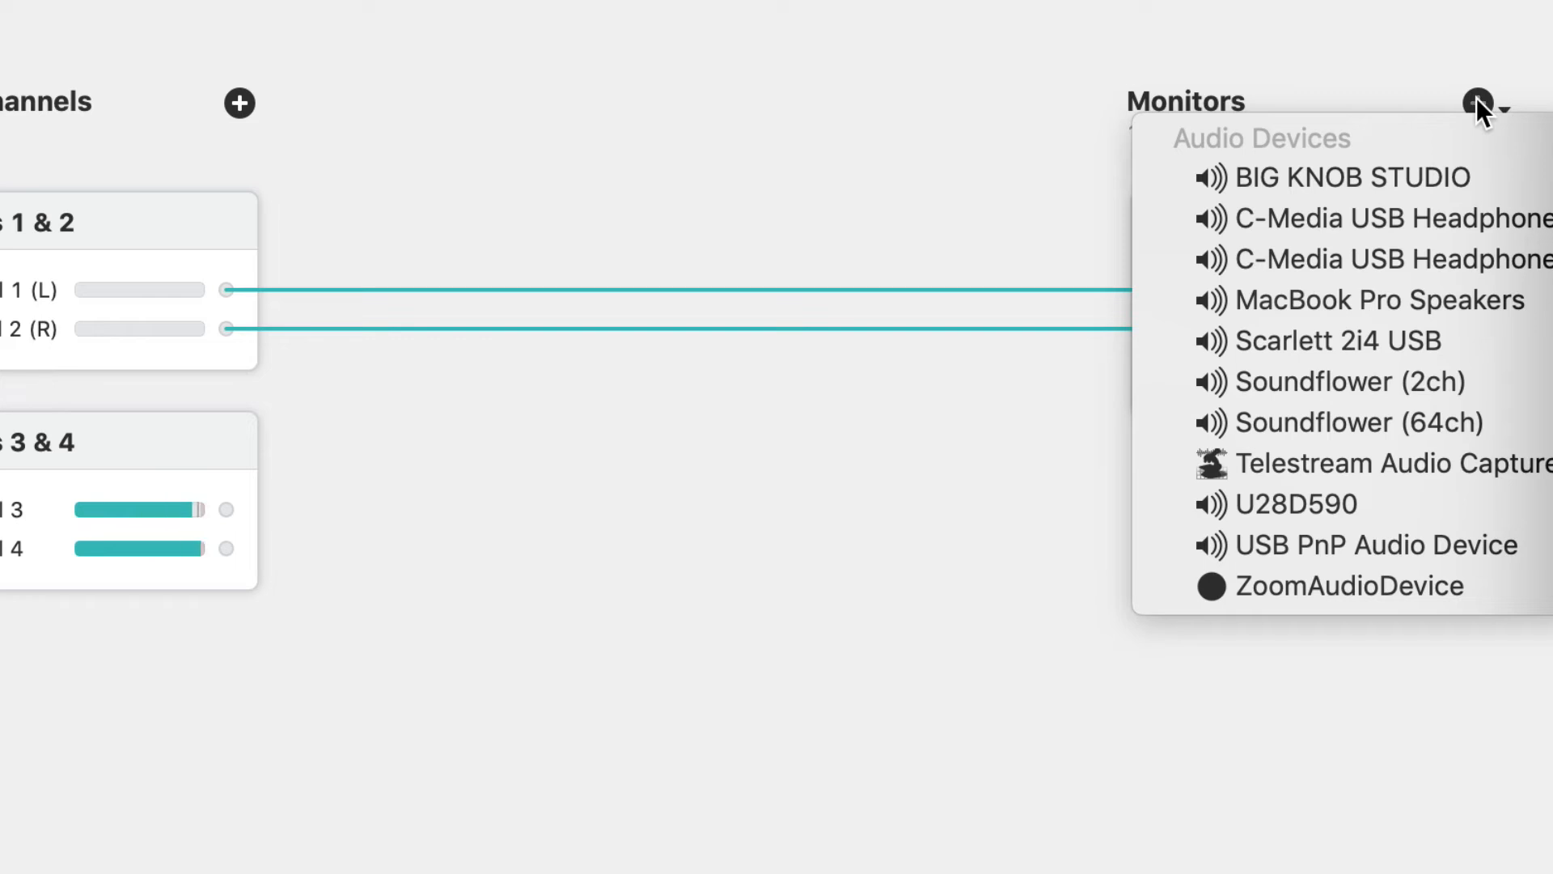
pyautogui.click(1417, 170)
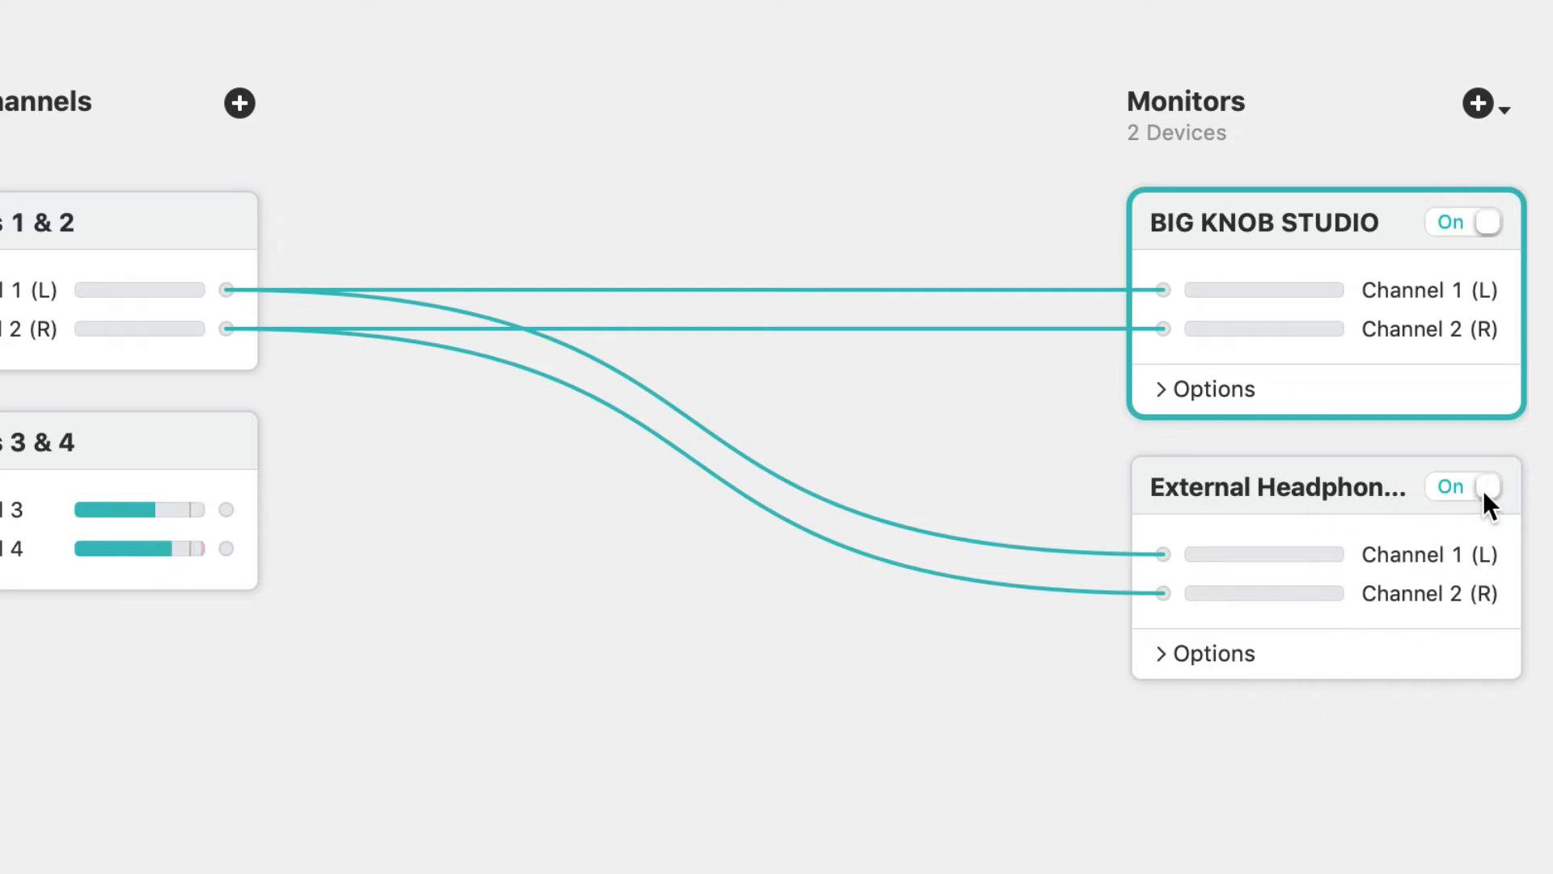
pyautogui.click(1448, 222)
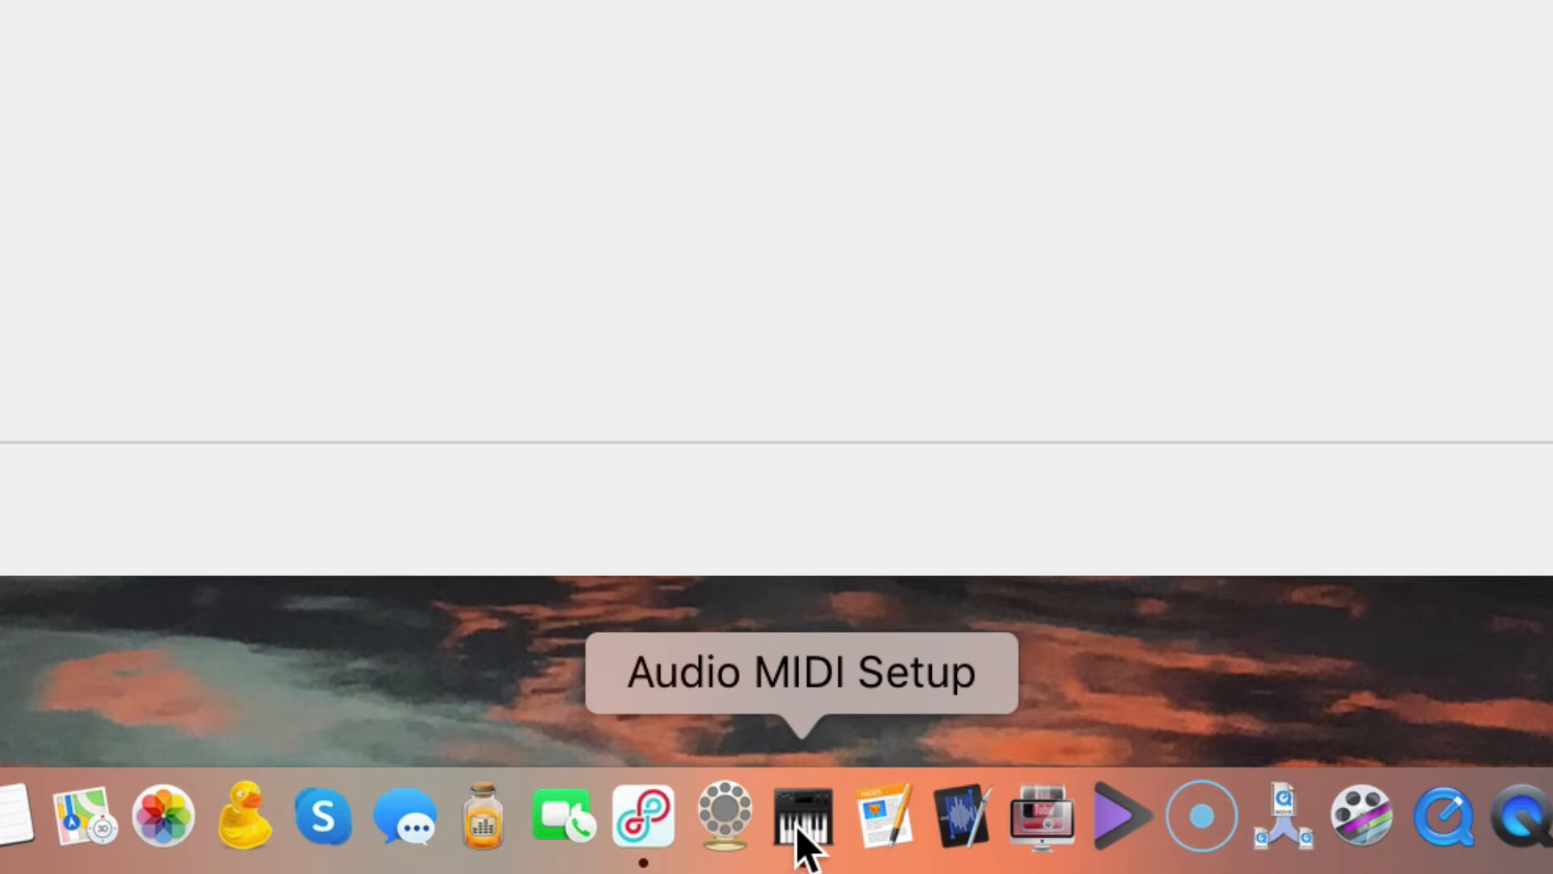
# Step: Switch to Audio MIDI Setup and show its Audio Devices window
pyautogui.click(795, 825)
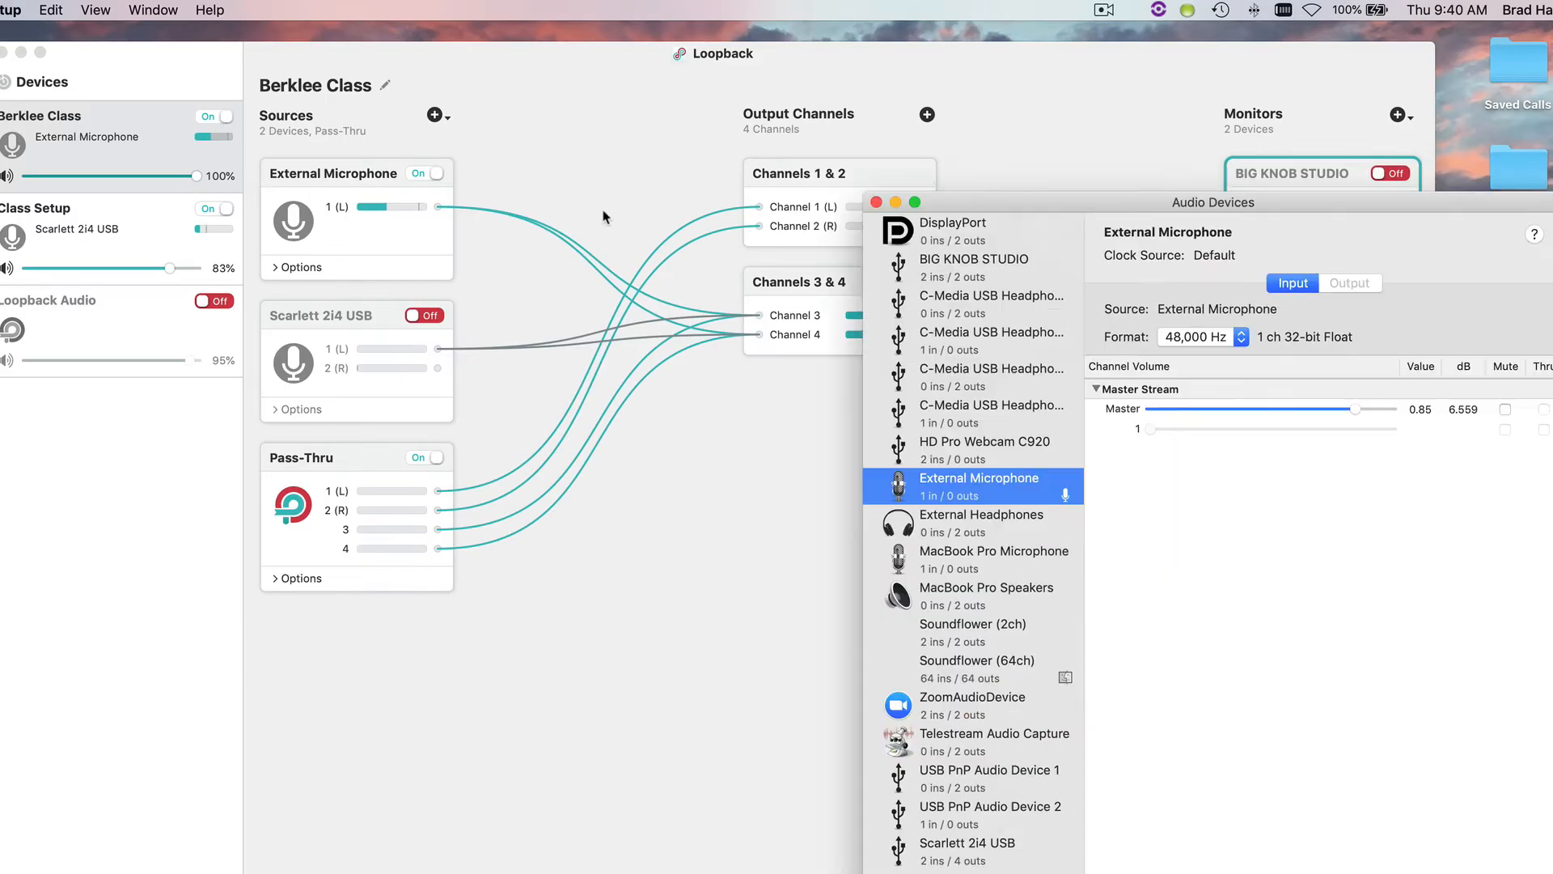
pyautogui.moveTo(1051, 202); pyautogui.dragTo(459, 157)
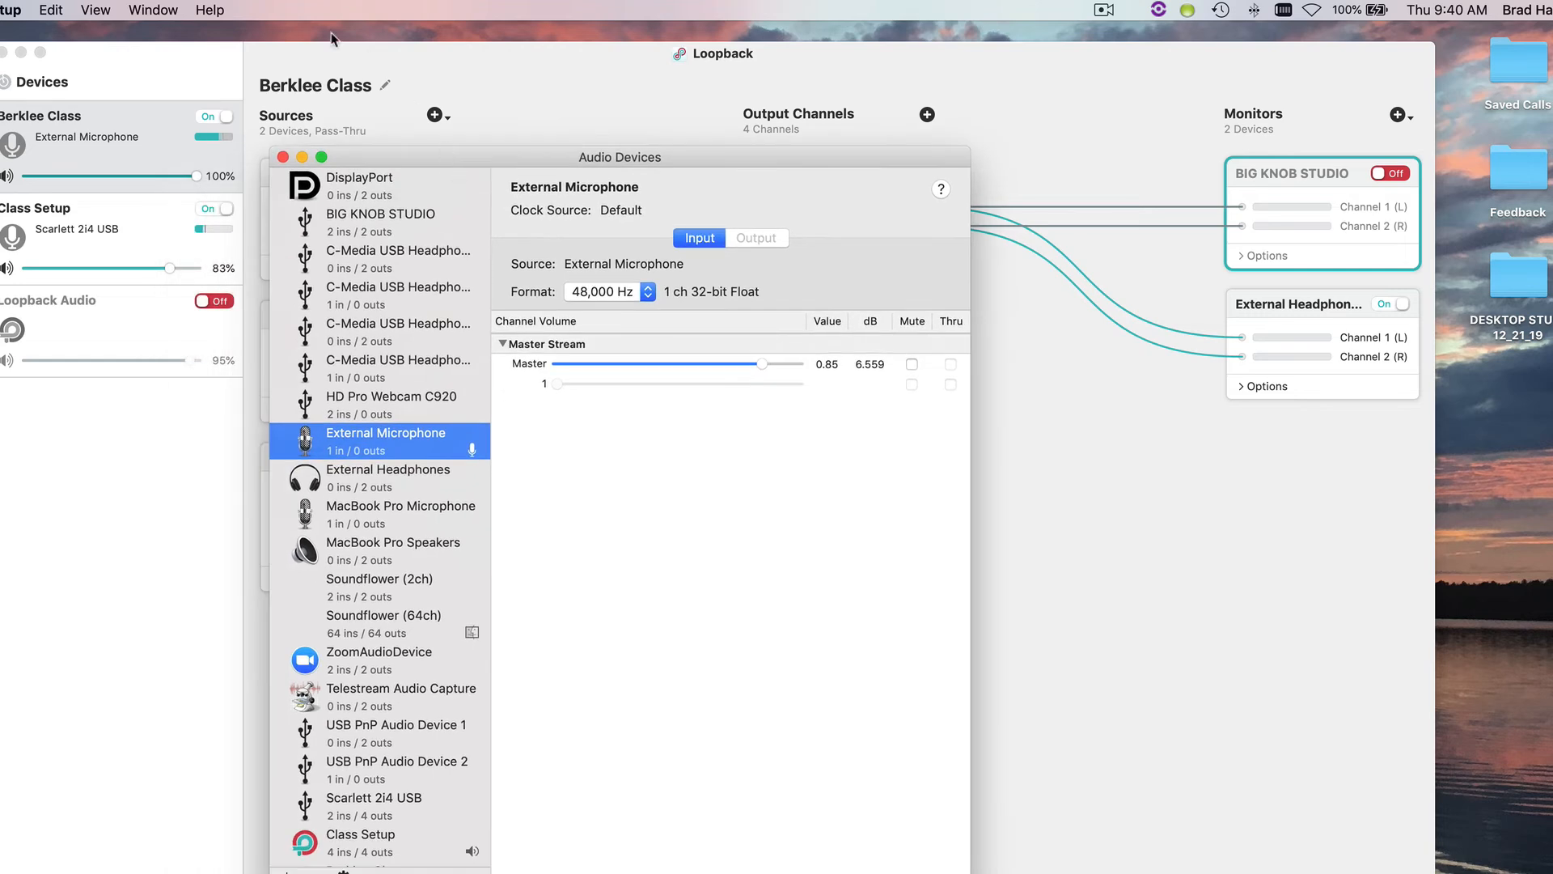
pyautogui.click(154, 11)
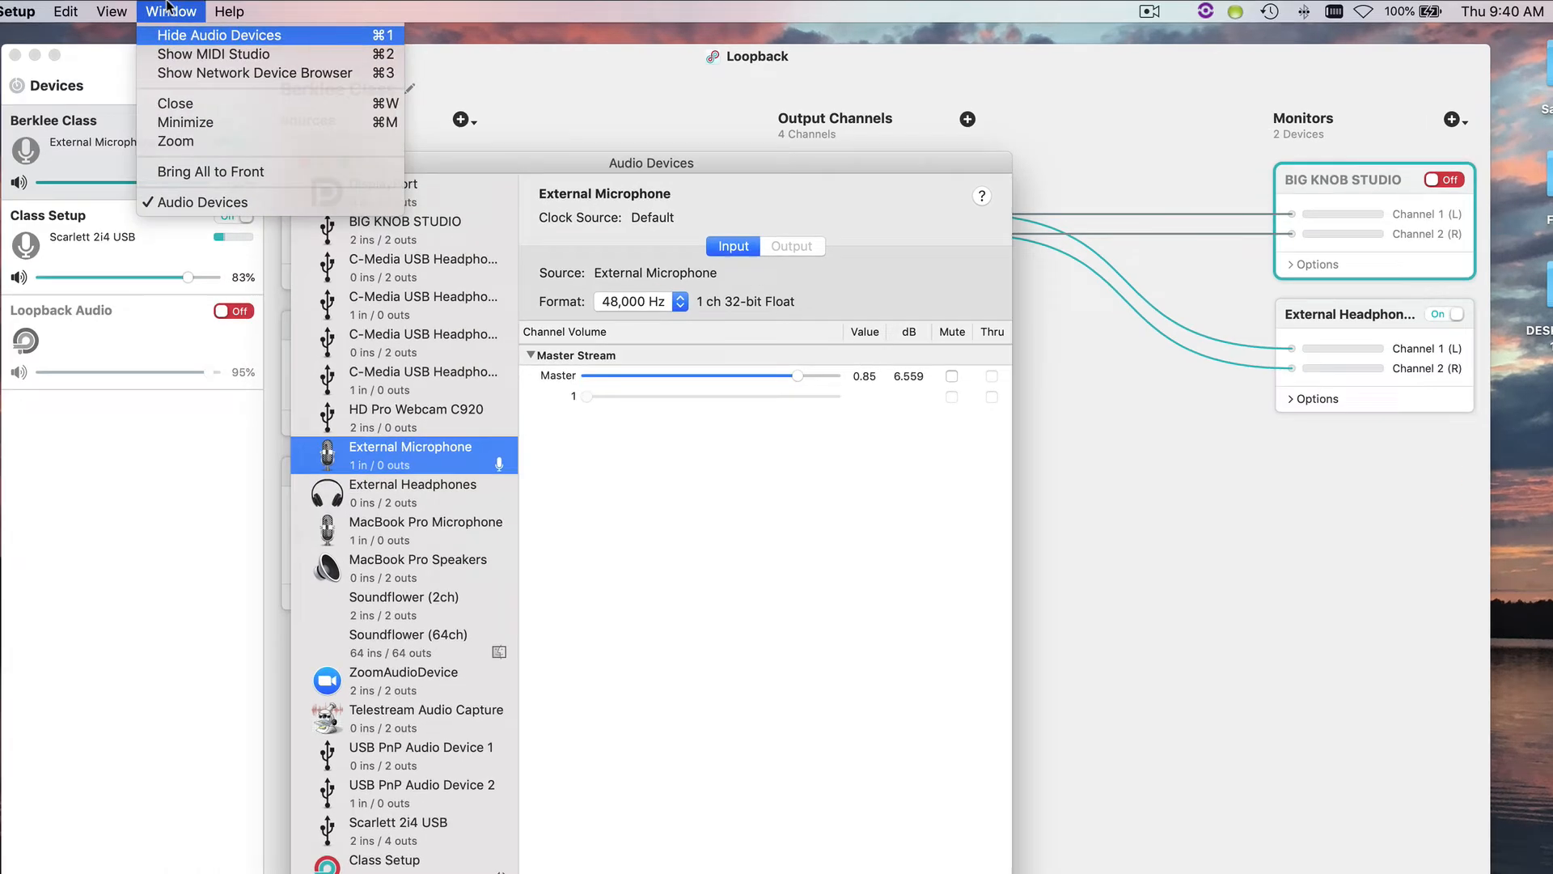
pyautogui.click(154, 33)
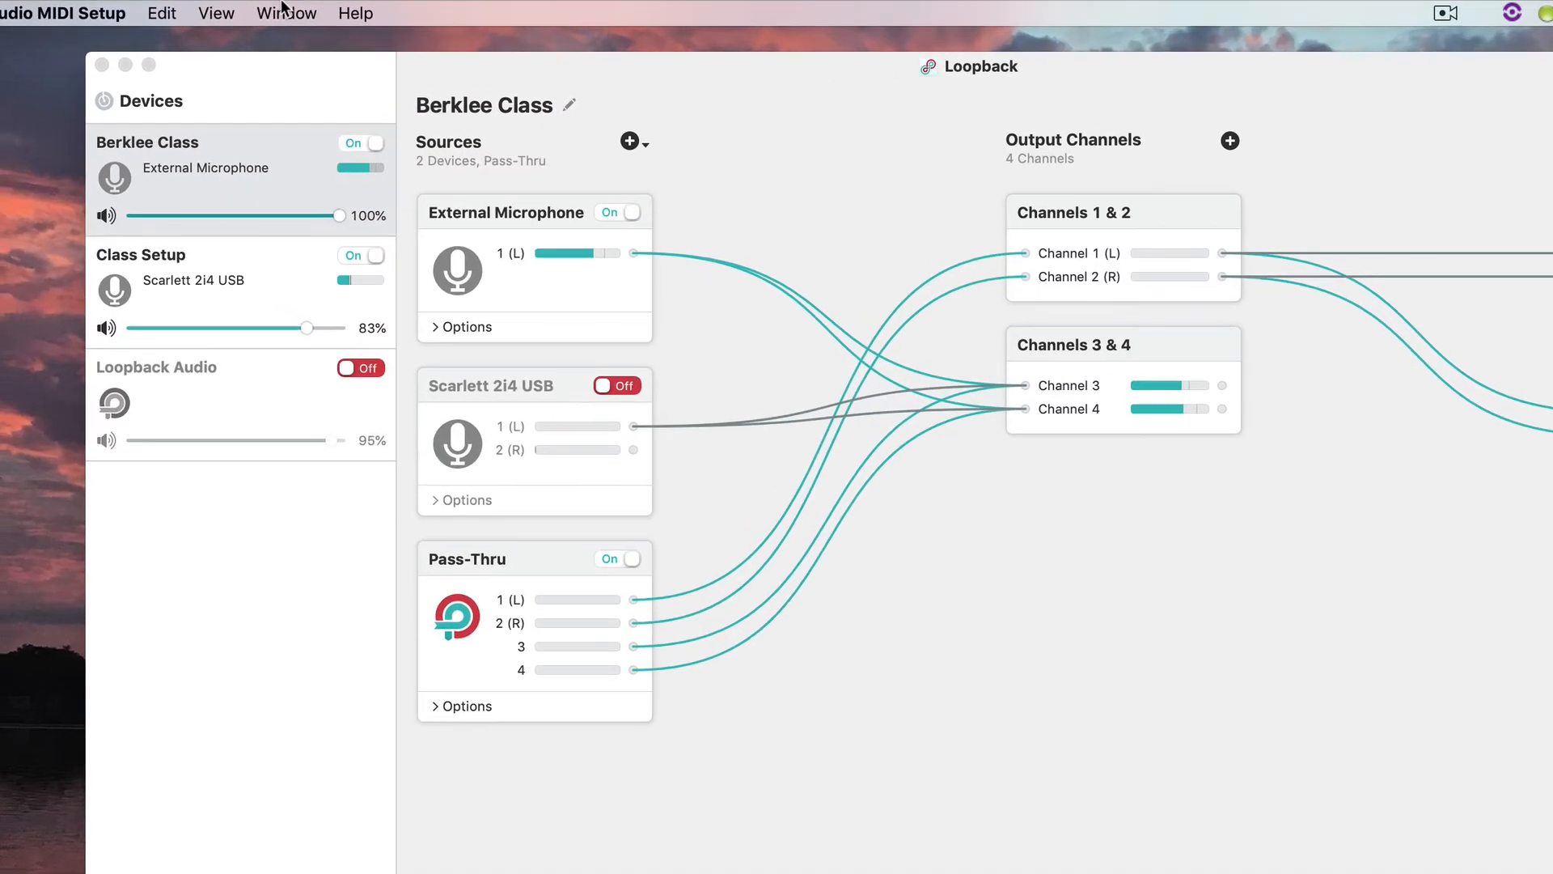
pyautogui.click(289, 11)
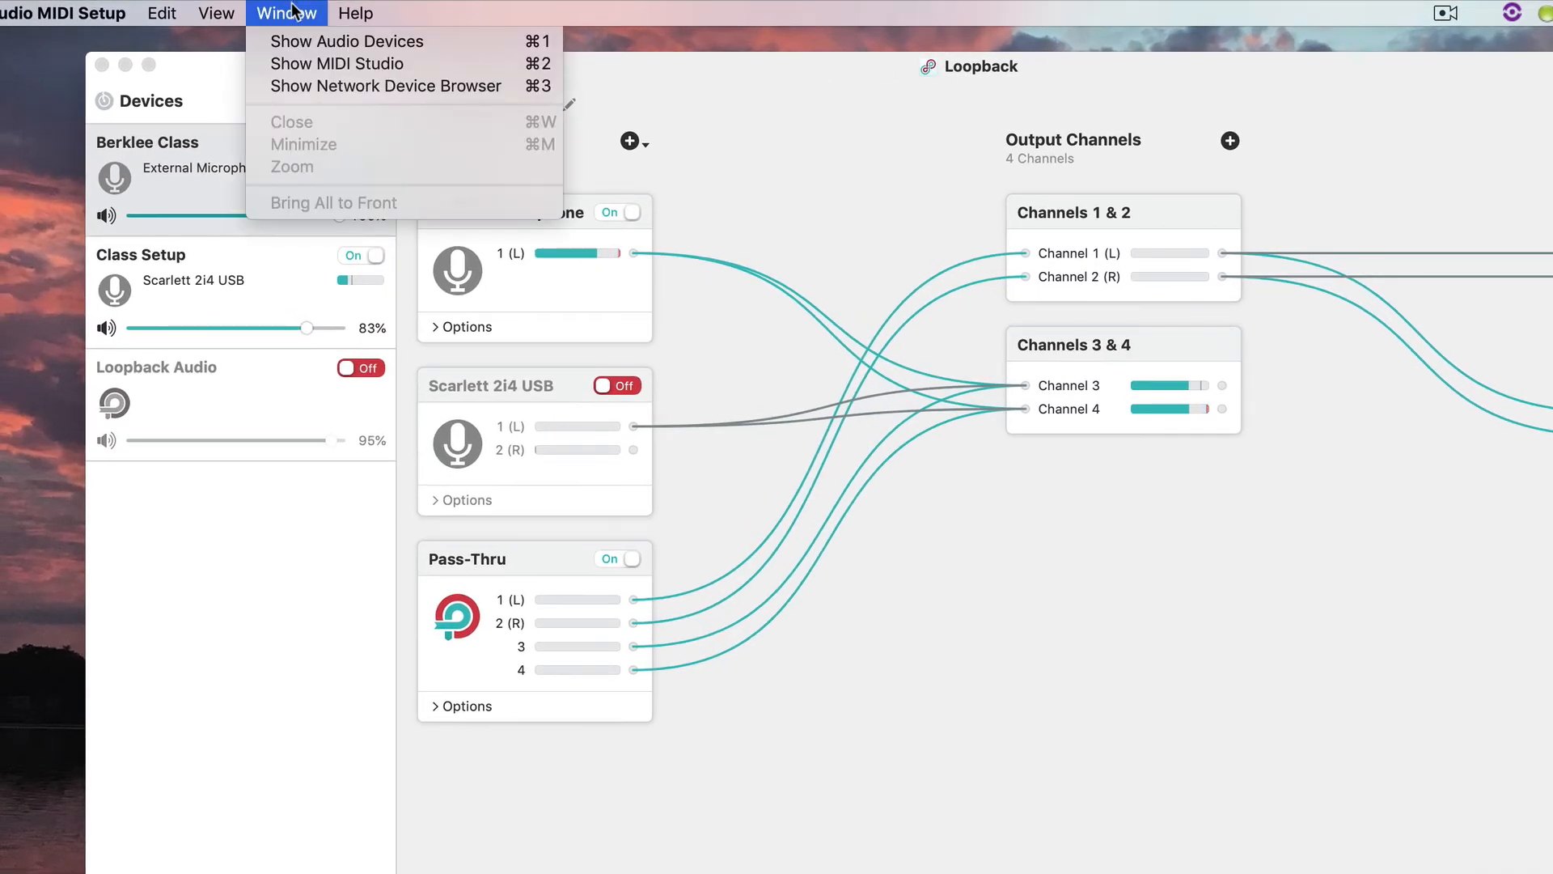
pyautogui.click(282, 41)
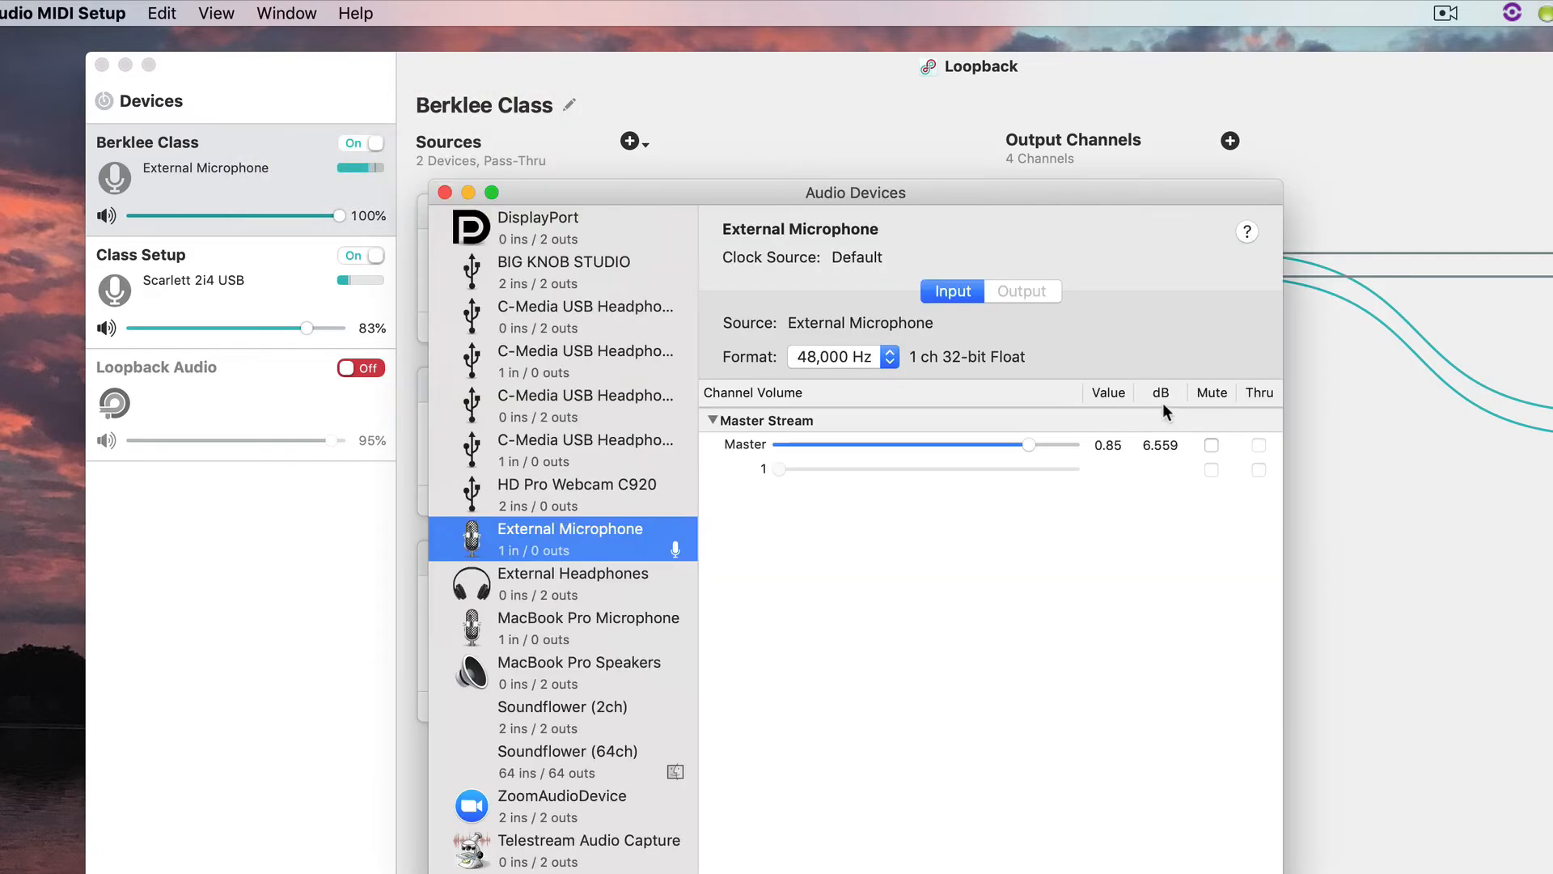
# Step: Select the Berklee Class device in the Audio Devices list
pyautogui.moveTo(834, 180); pyautogui.dragTo(1056, 149)
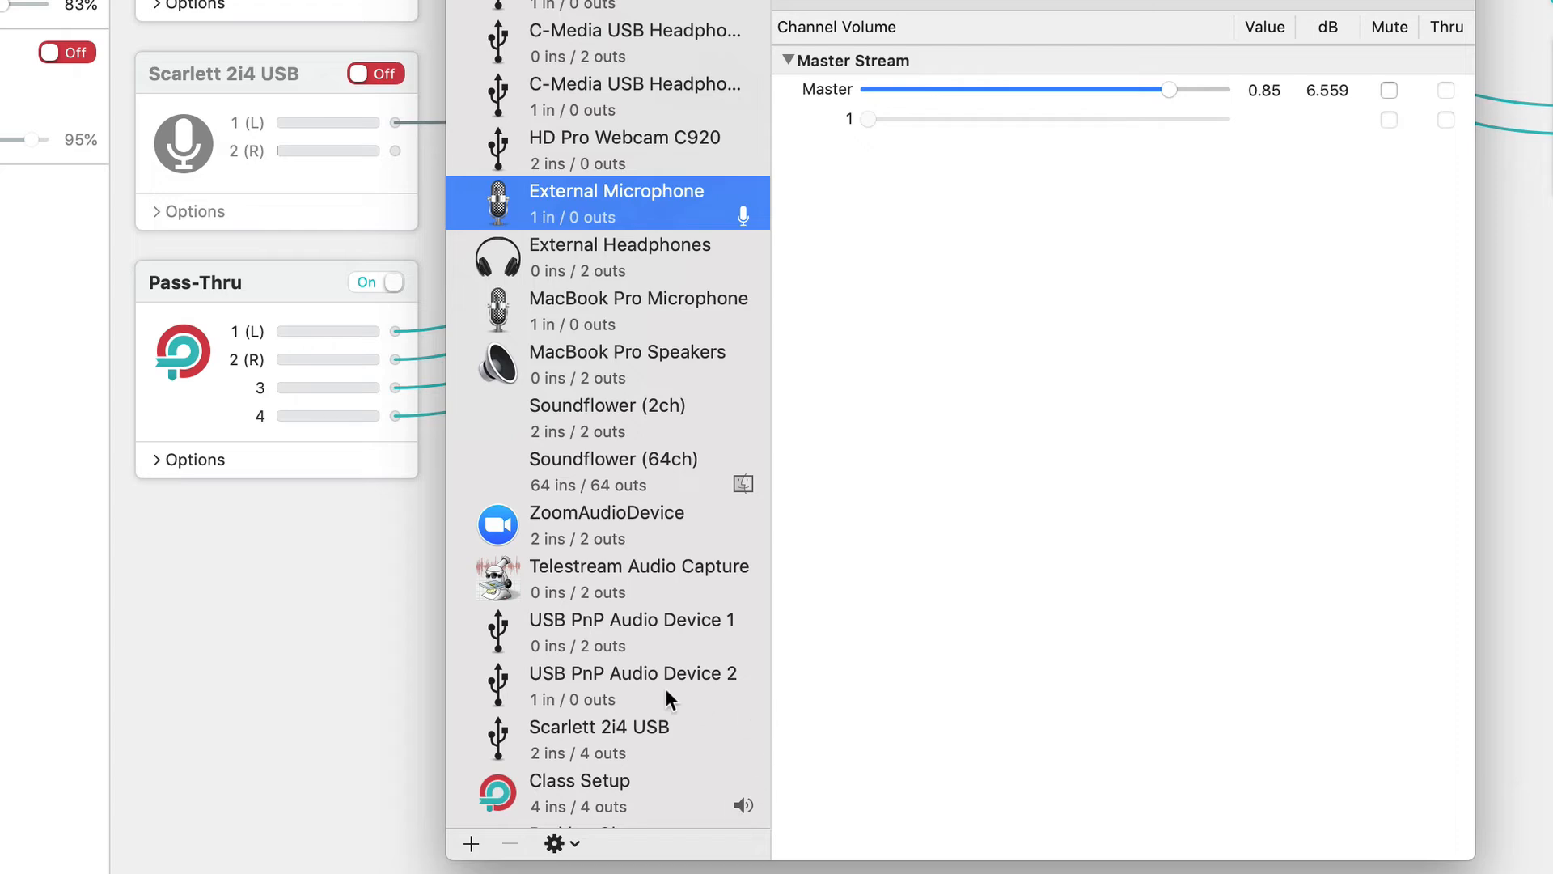
pyautogui.scroll(-2, 666, 690)
pyautogui.click(666, 806)
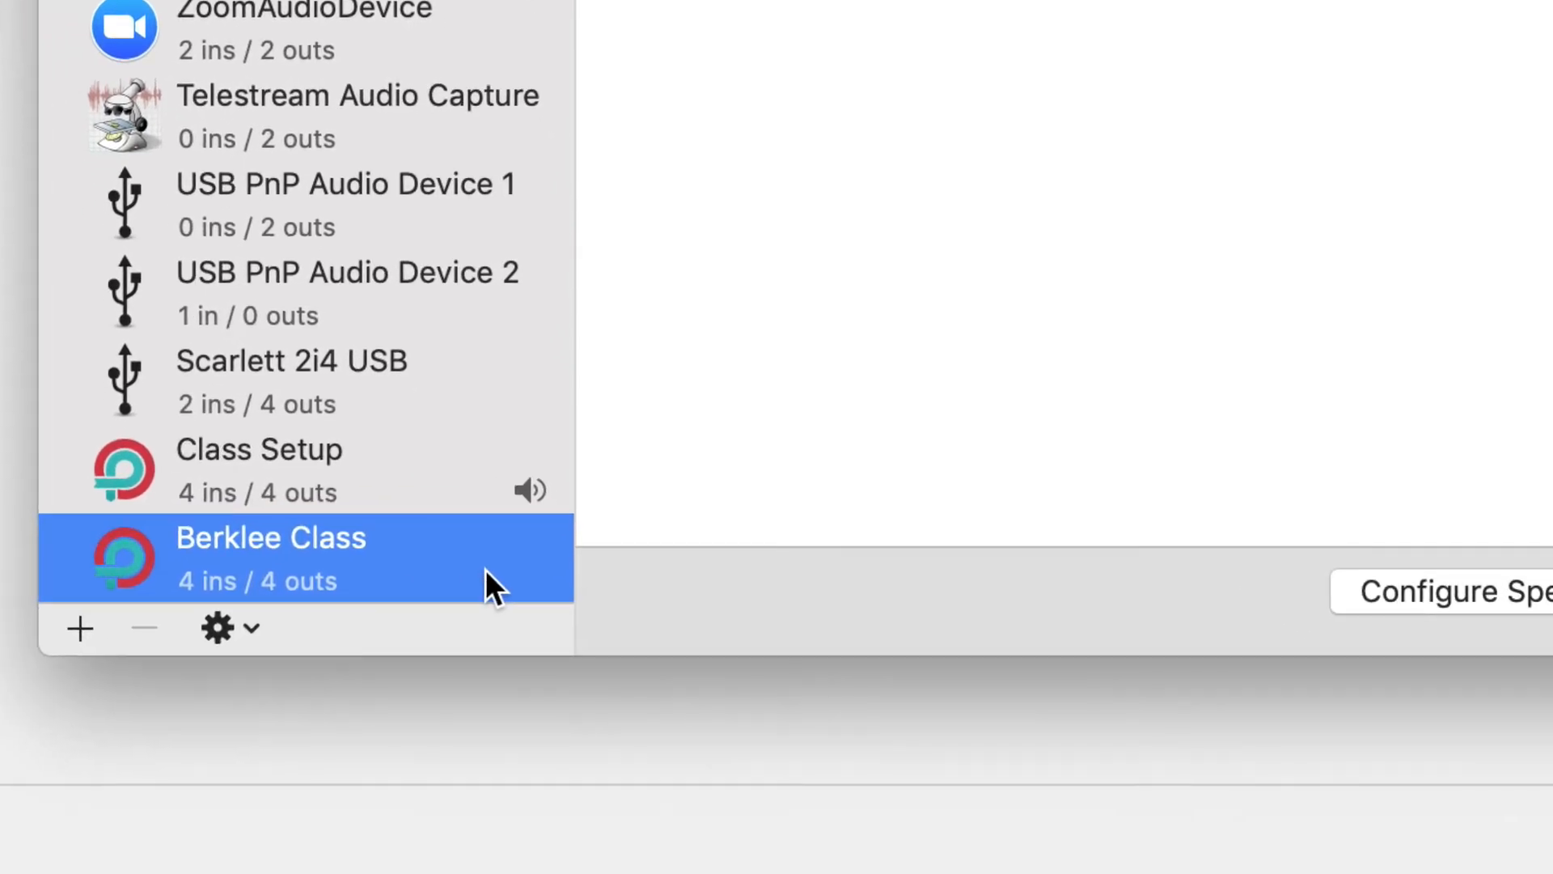
# Step: Set the Berklee Class device as the system sound output and move the Audio Devices window so its whole device list shows
pyautogui.rightClick(607, 695)
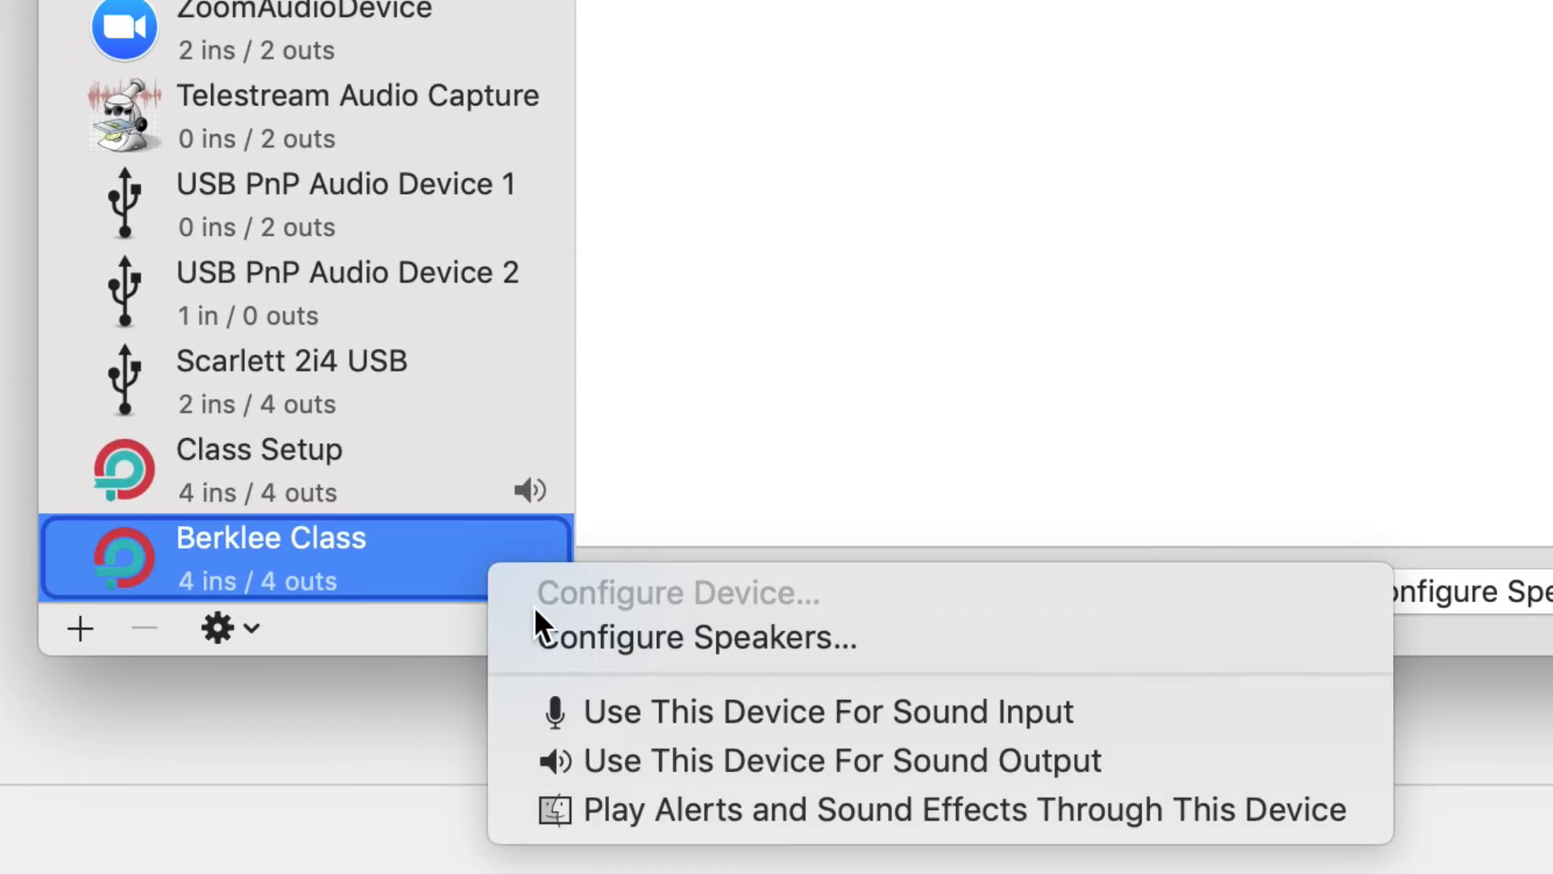
pyautogui.click(657, 761)
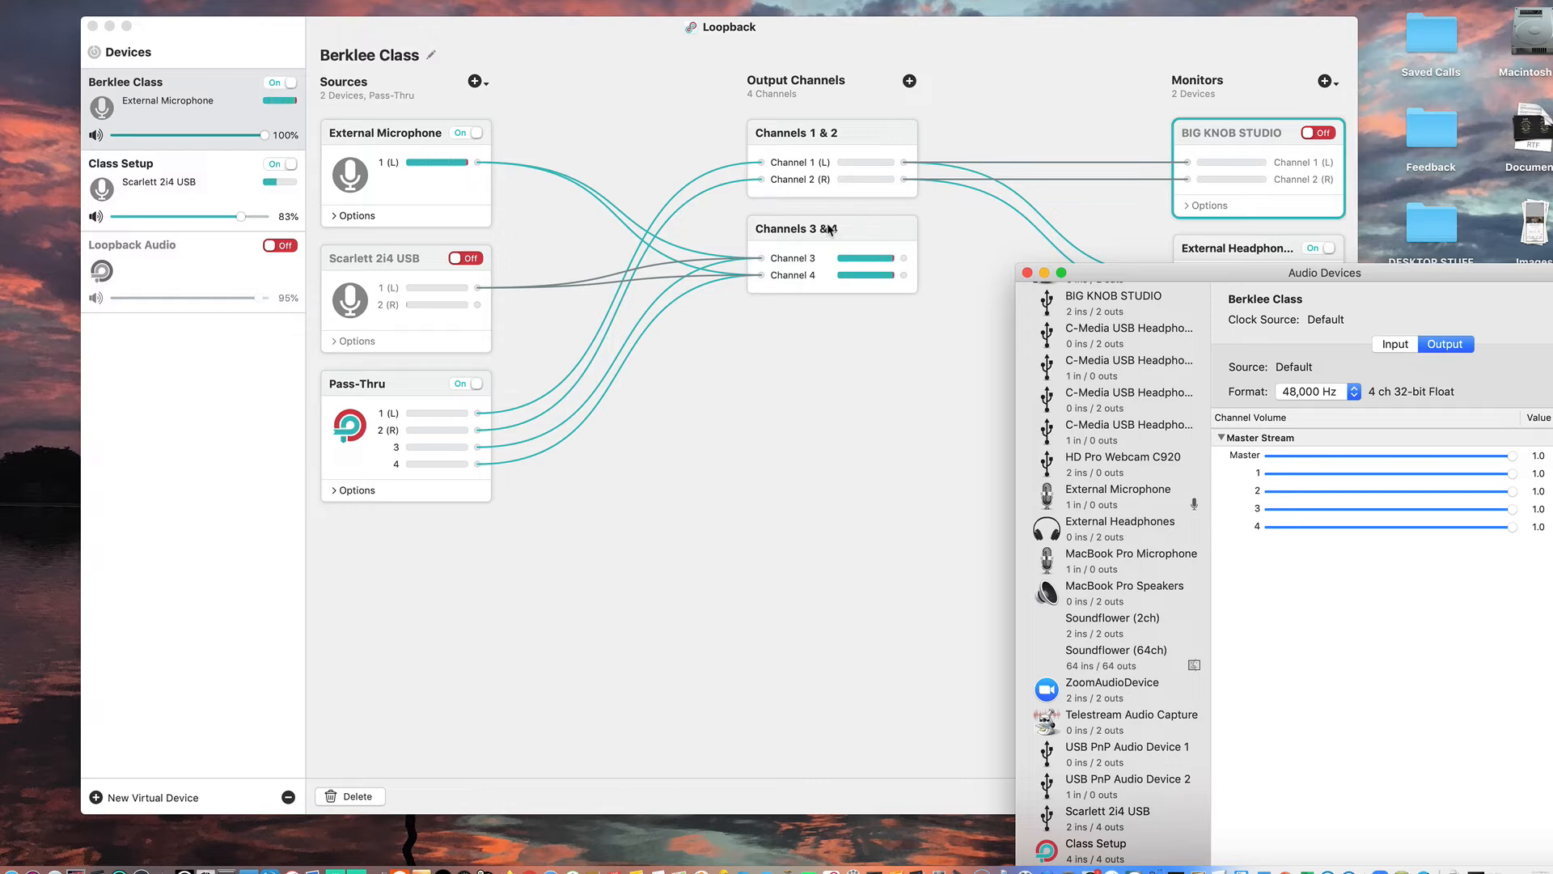
pyautogui.moveTo(1112, 275); pyautogui.dragTo(1045, 99)
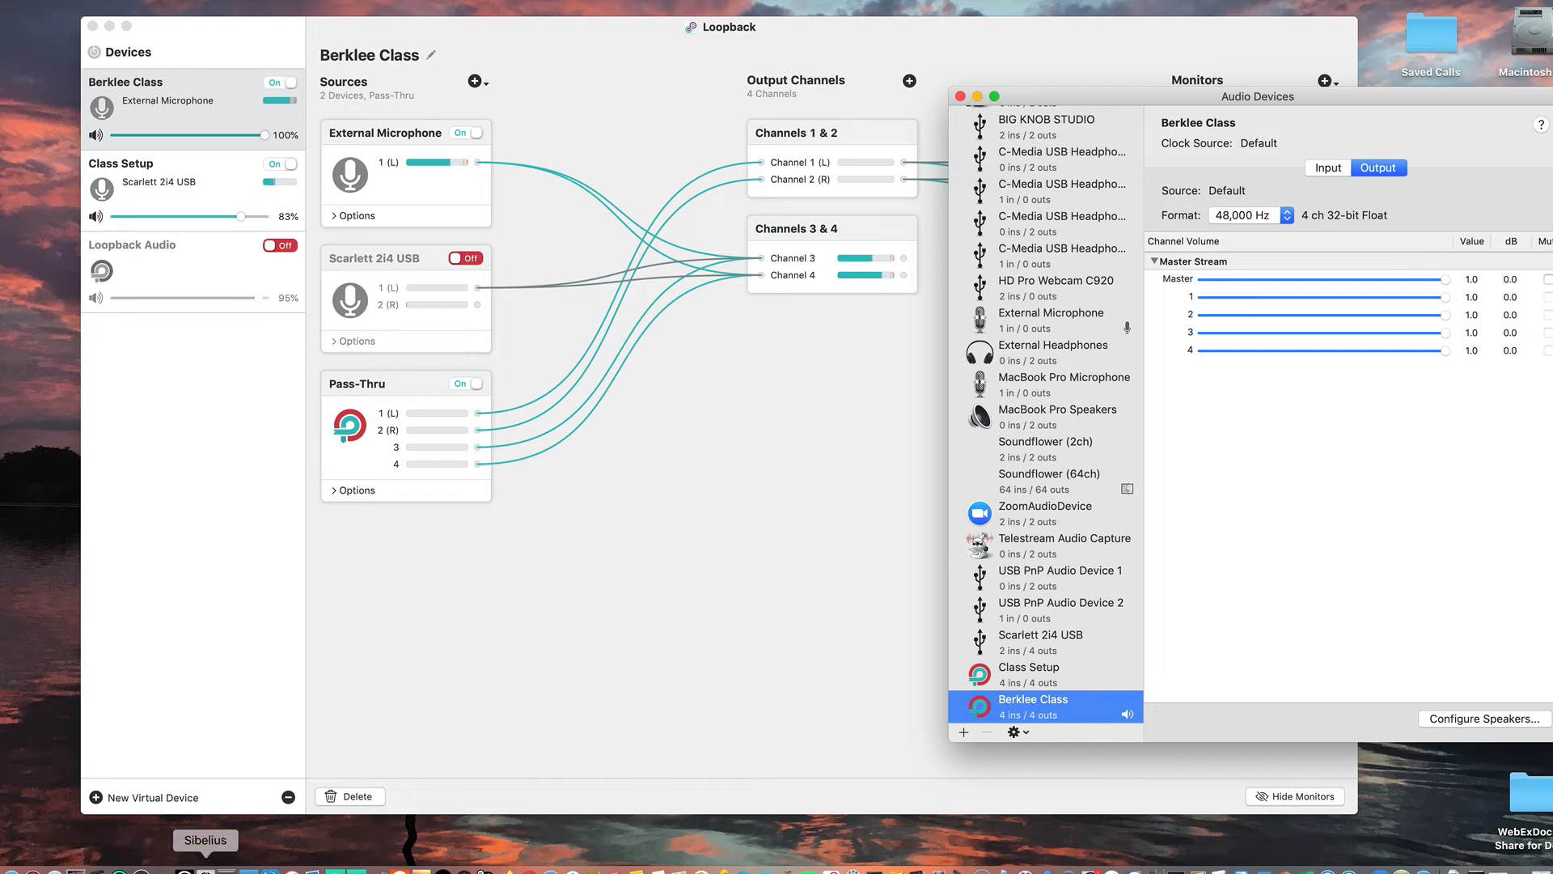
# Step: Switch to Kontakt and choose Berklee Class as the audio output device in its audio settings
pyautogui.click(183, 868)
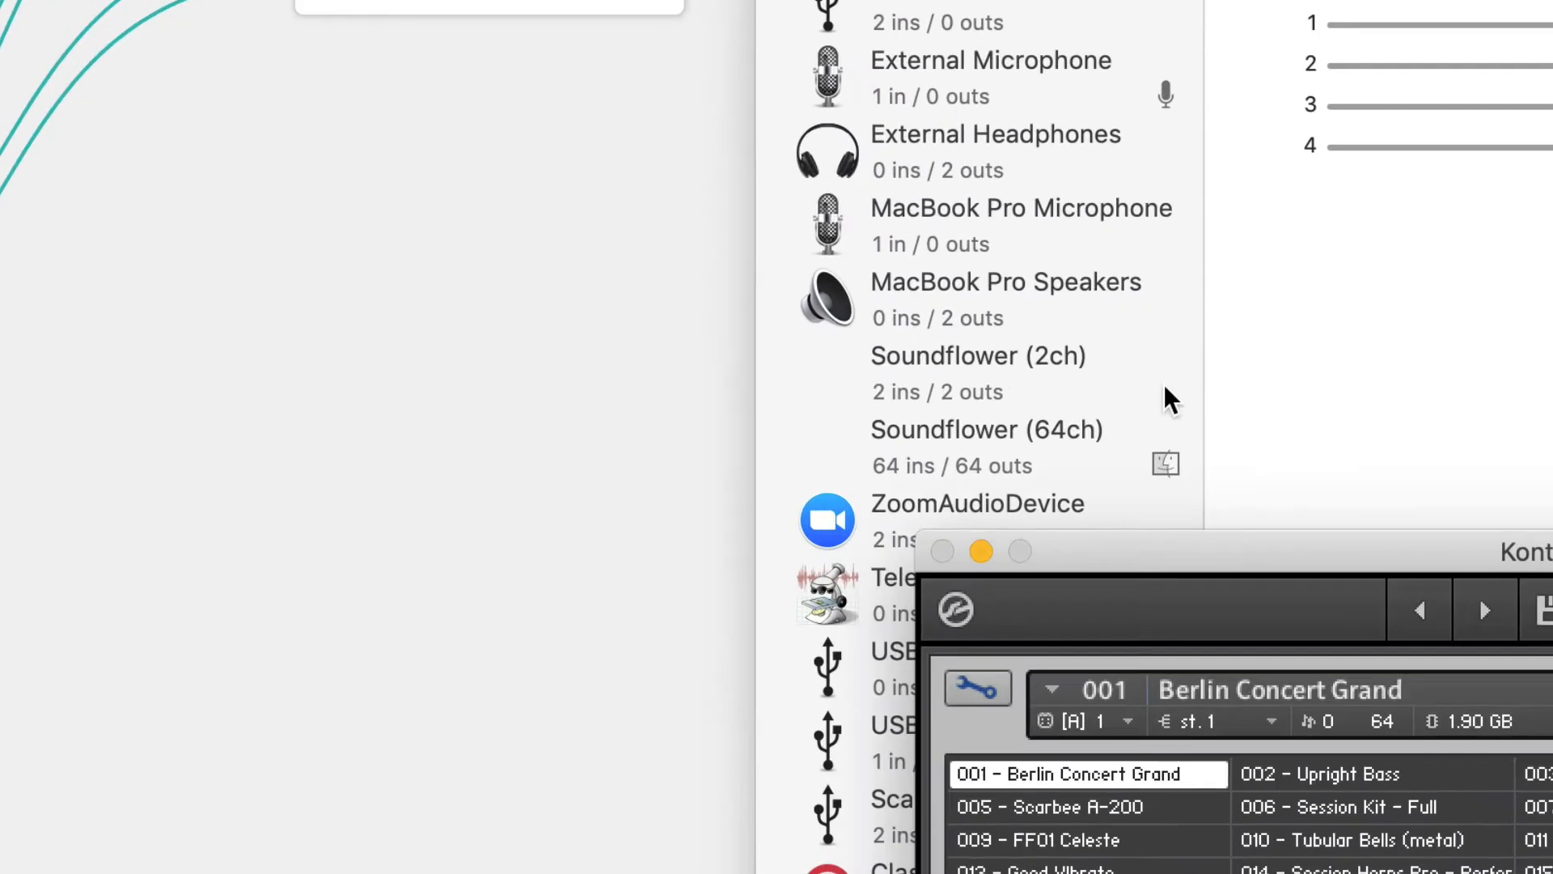
pyautogui.moveTo(1431, 555); pyautogui.dragTo(438, 107)
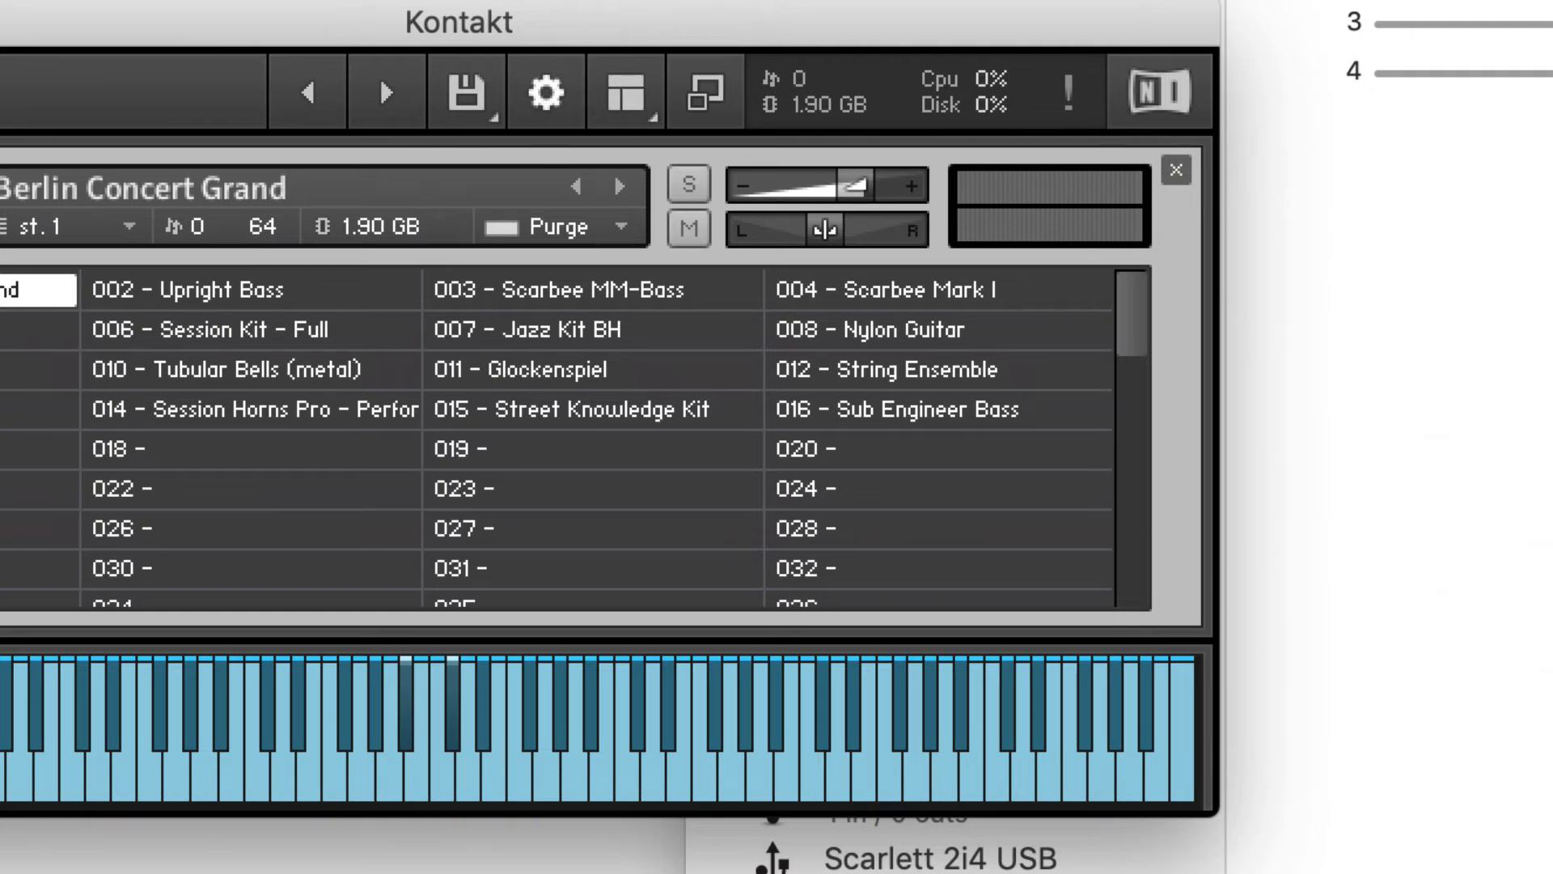
pyautogui.click(545, 100)
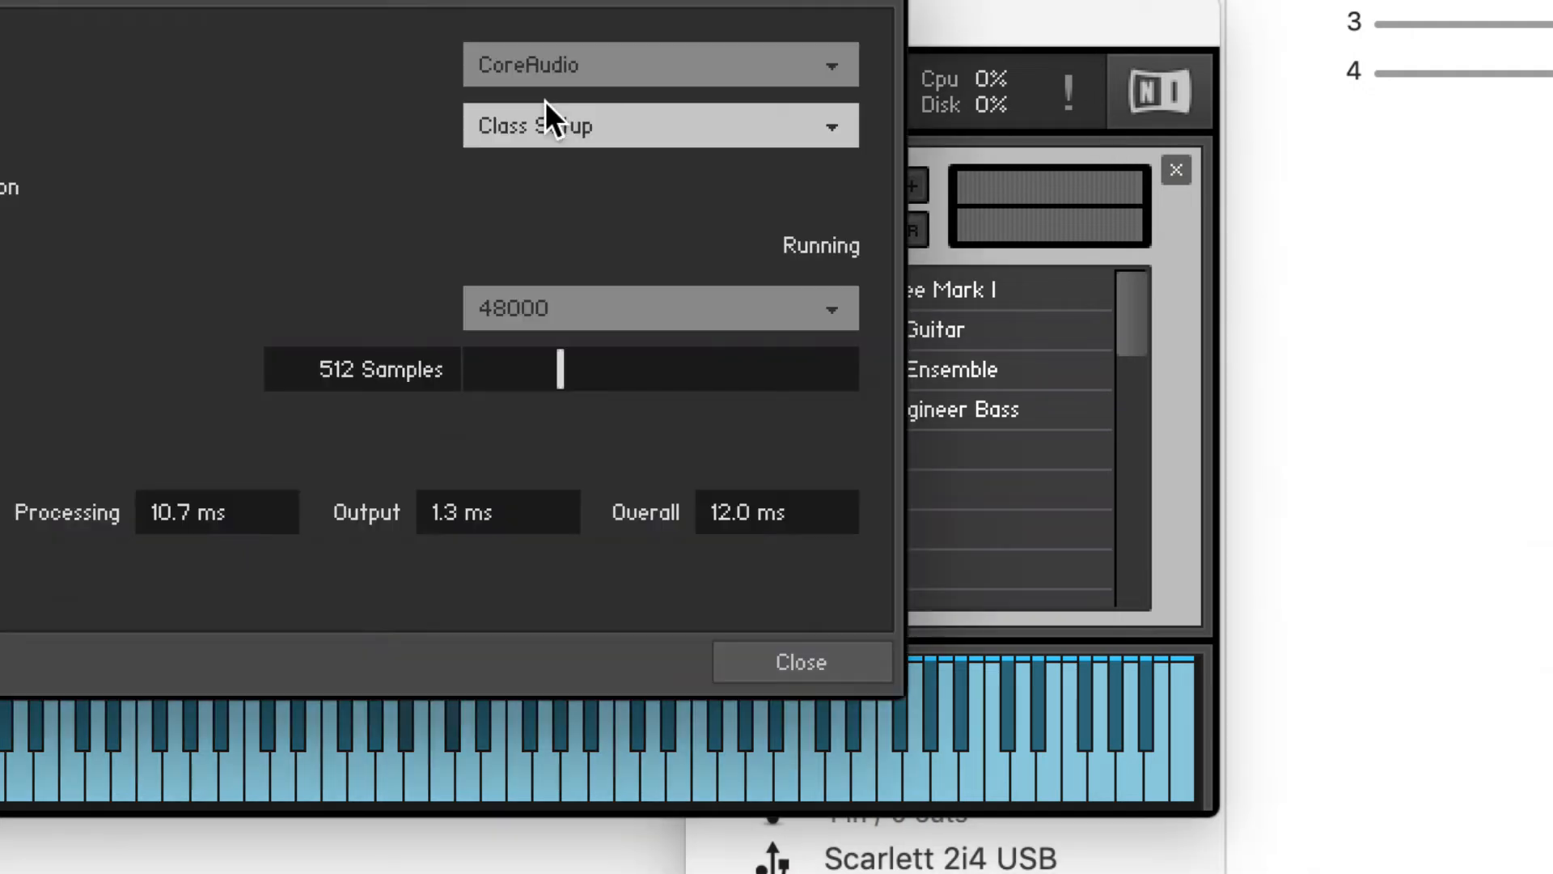
pyautogui.click(613, 125)
pyautogui.scroll(-3, 631, 259)
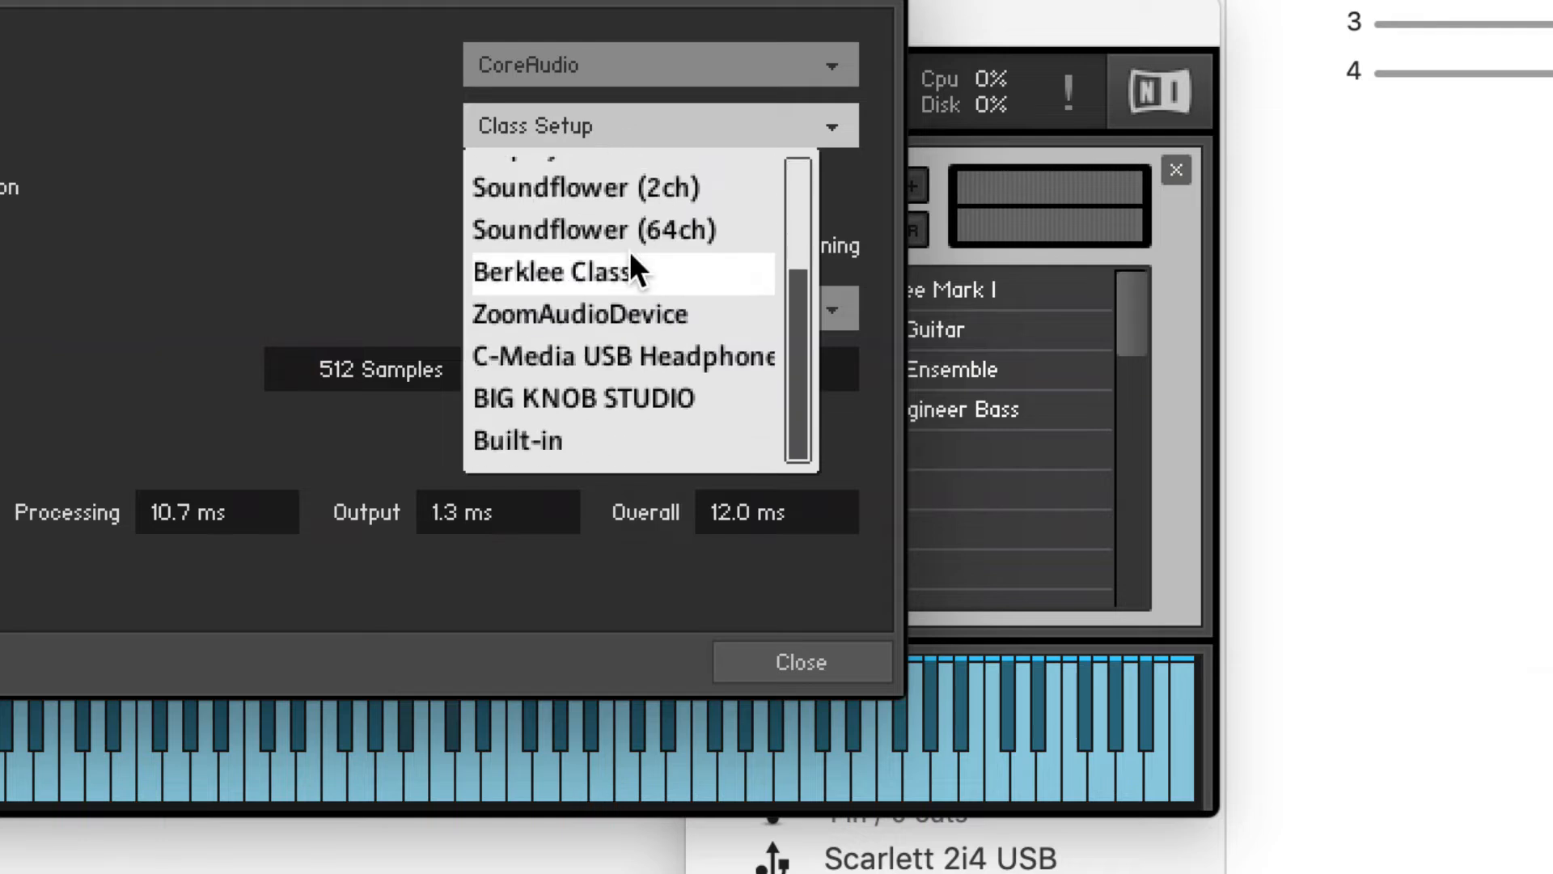
pyautogui.click(646, 265)
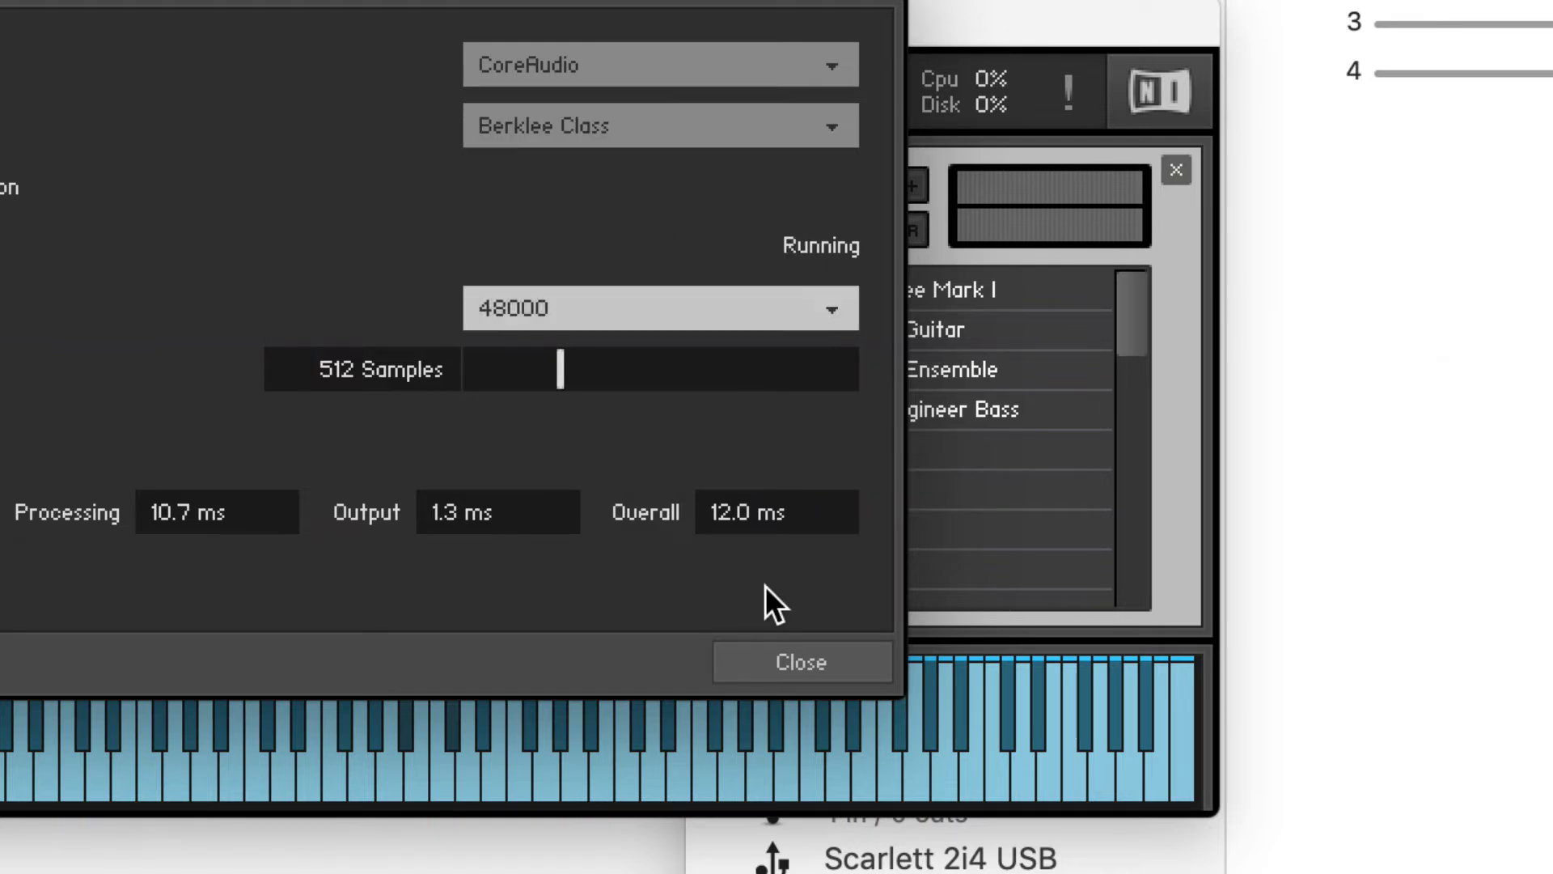
pyautogui.click(819, 676)
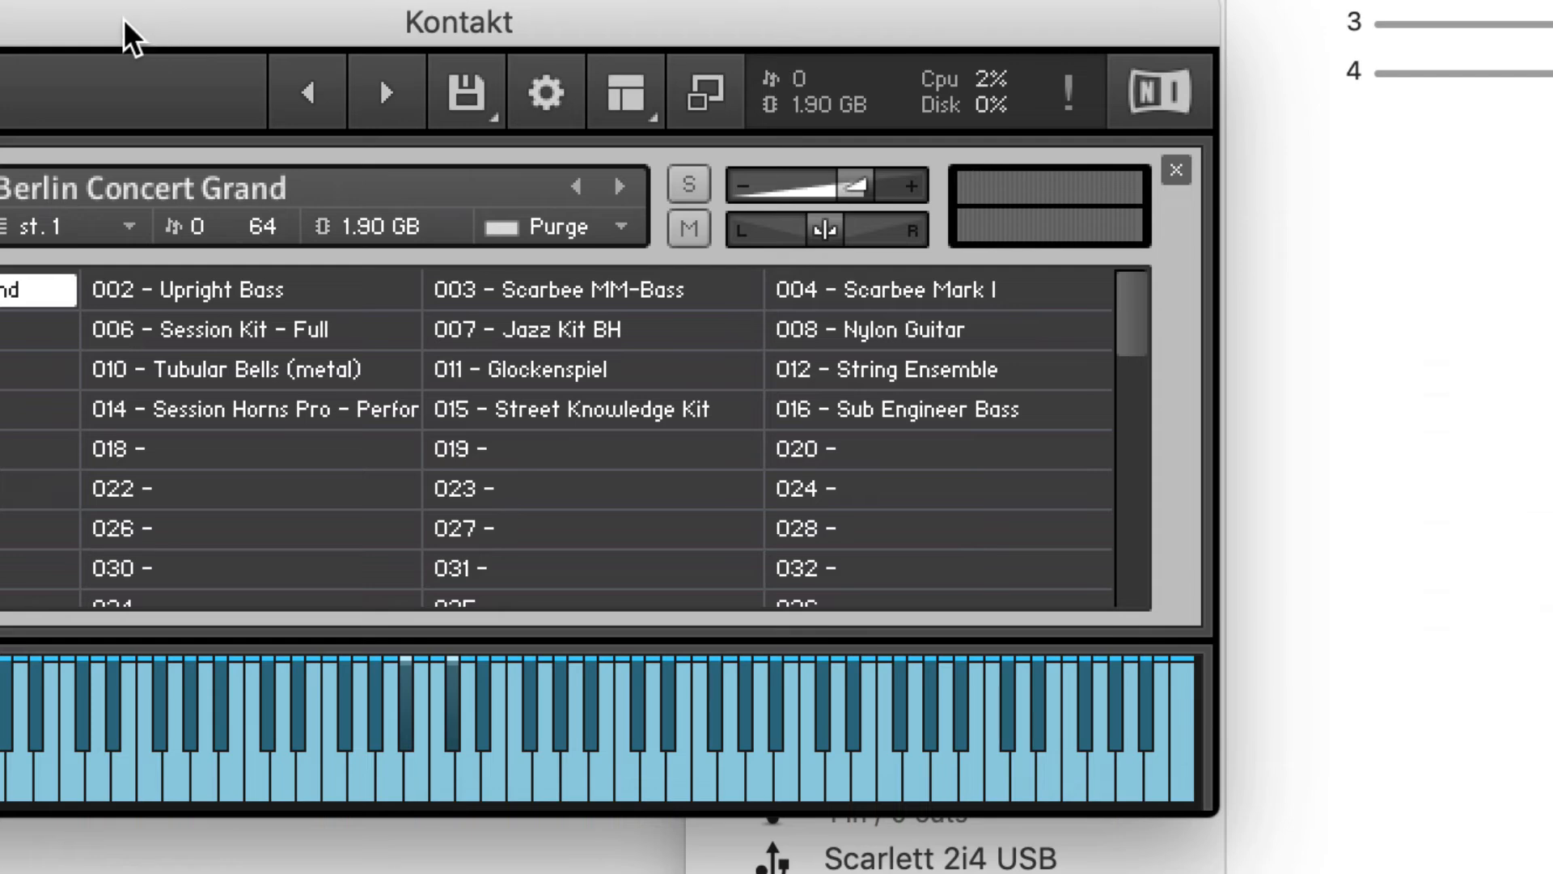
# Step: Move the Kontakt window clear of Loopback's routing view and bring the Audio Devices window forward, away from the Monitors column
pyautogui.moveTo(132, 55); pyautogui.dragTo(1184, 632)
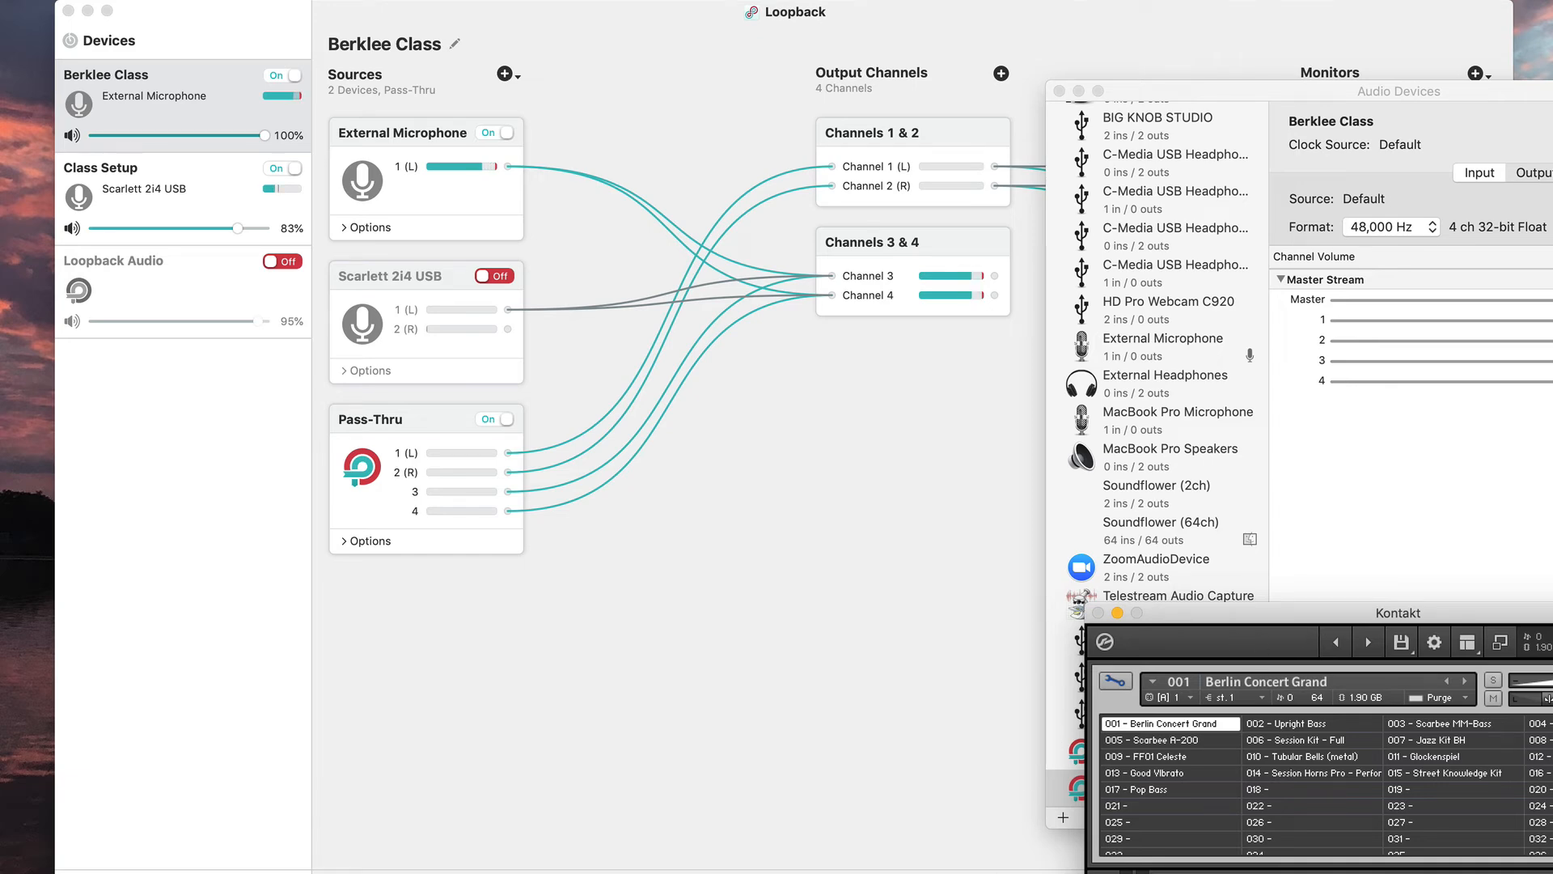
pyautogui.click(1384, 95)
pyautogui.moveTo(1385, 96); pyautogui.dragTo(850, 130)
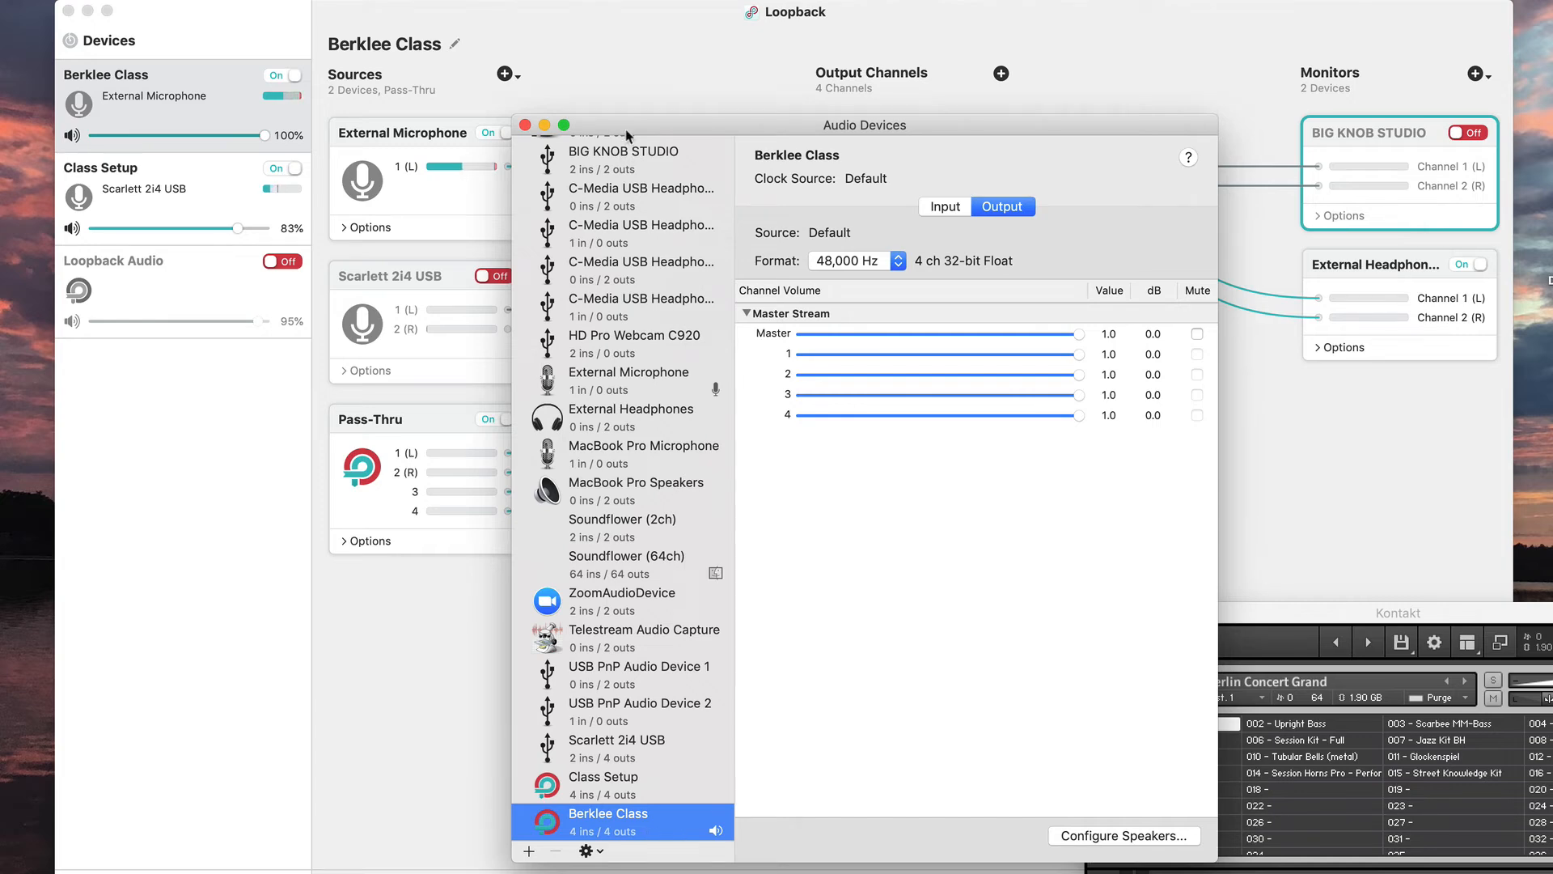
# Step: Switch to iTunes and play the SmoothWithoutYou muted trumpet track from about 1:40 to test the Pass-Thru source
pyautogui.press('super+Tab')
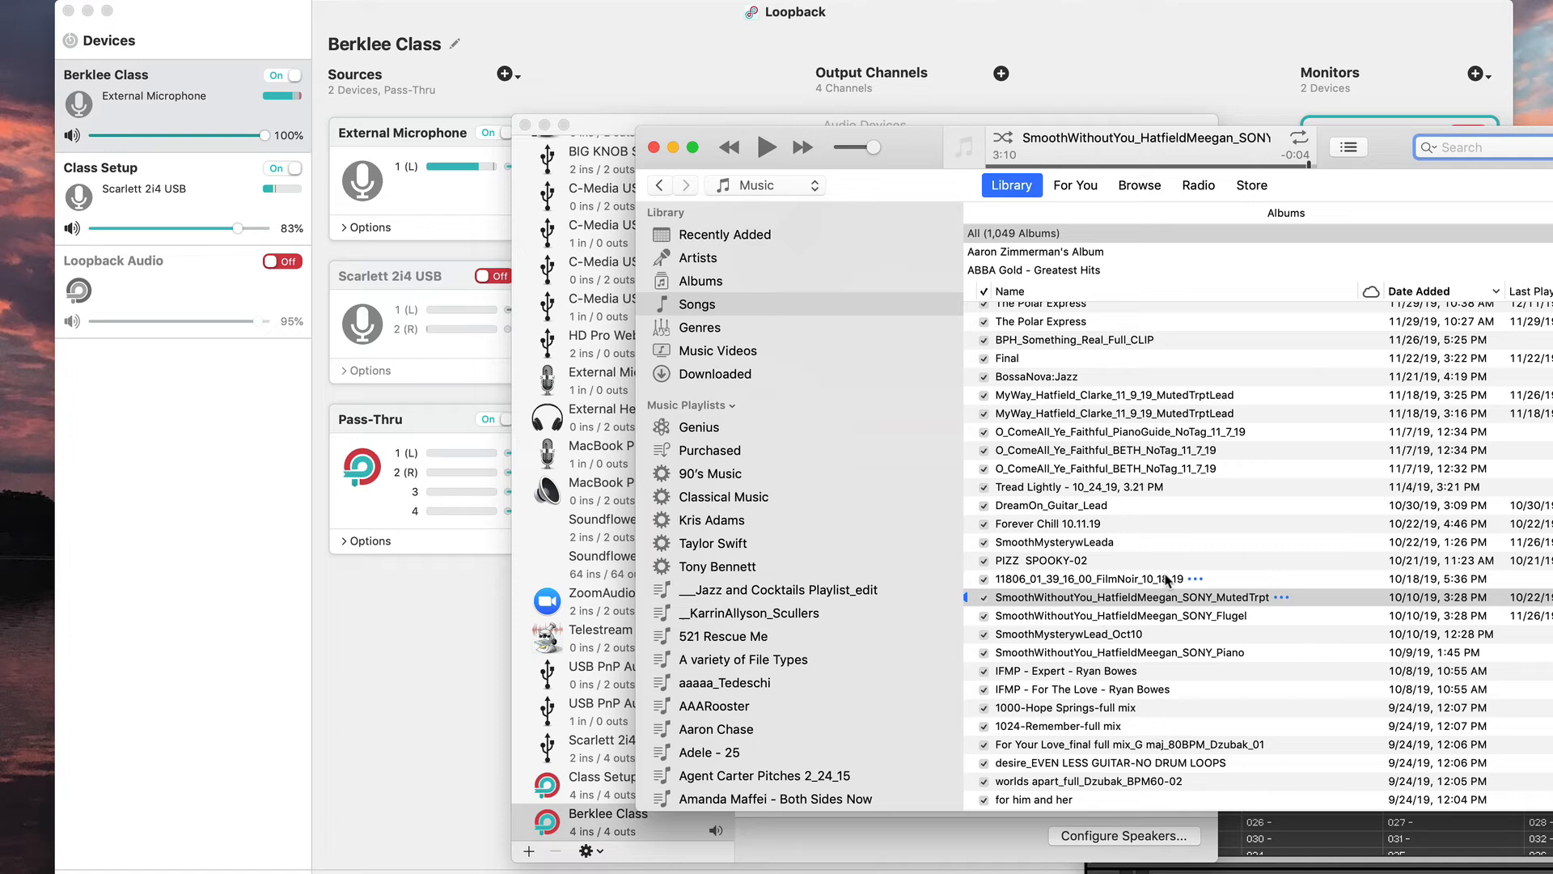
pyautogui.click(1217, 598)
pyautogui.click(1158, 167)
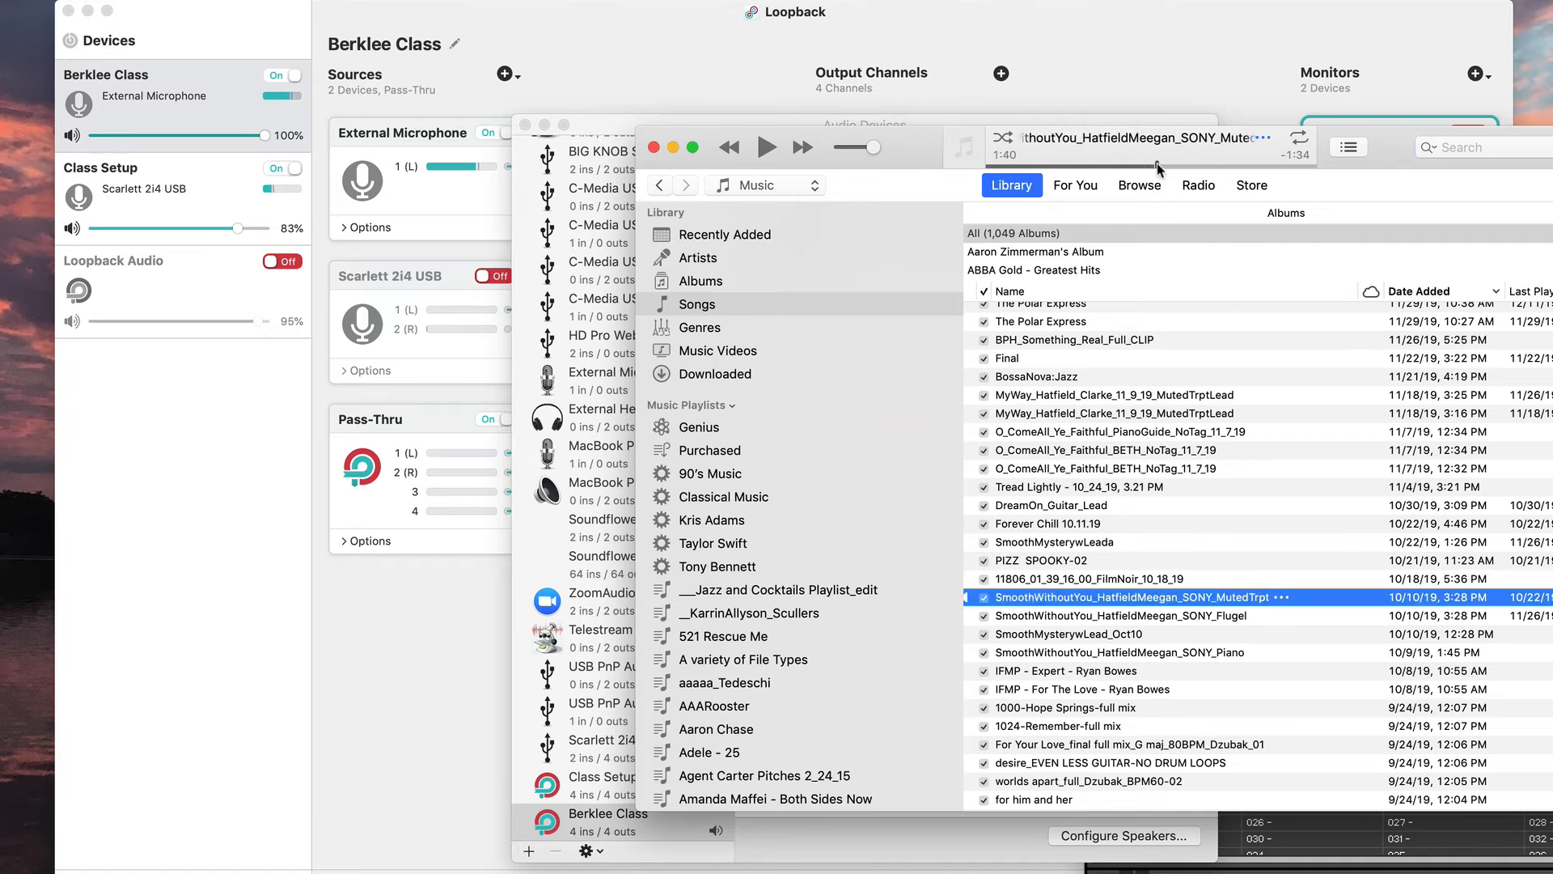
pyautogui.click(766, 147)
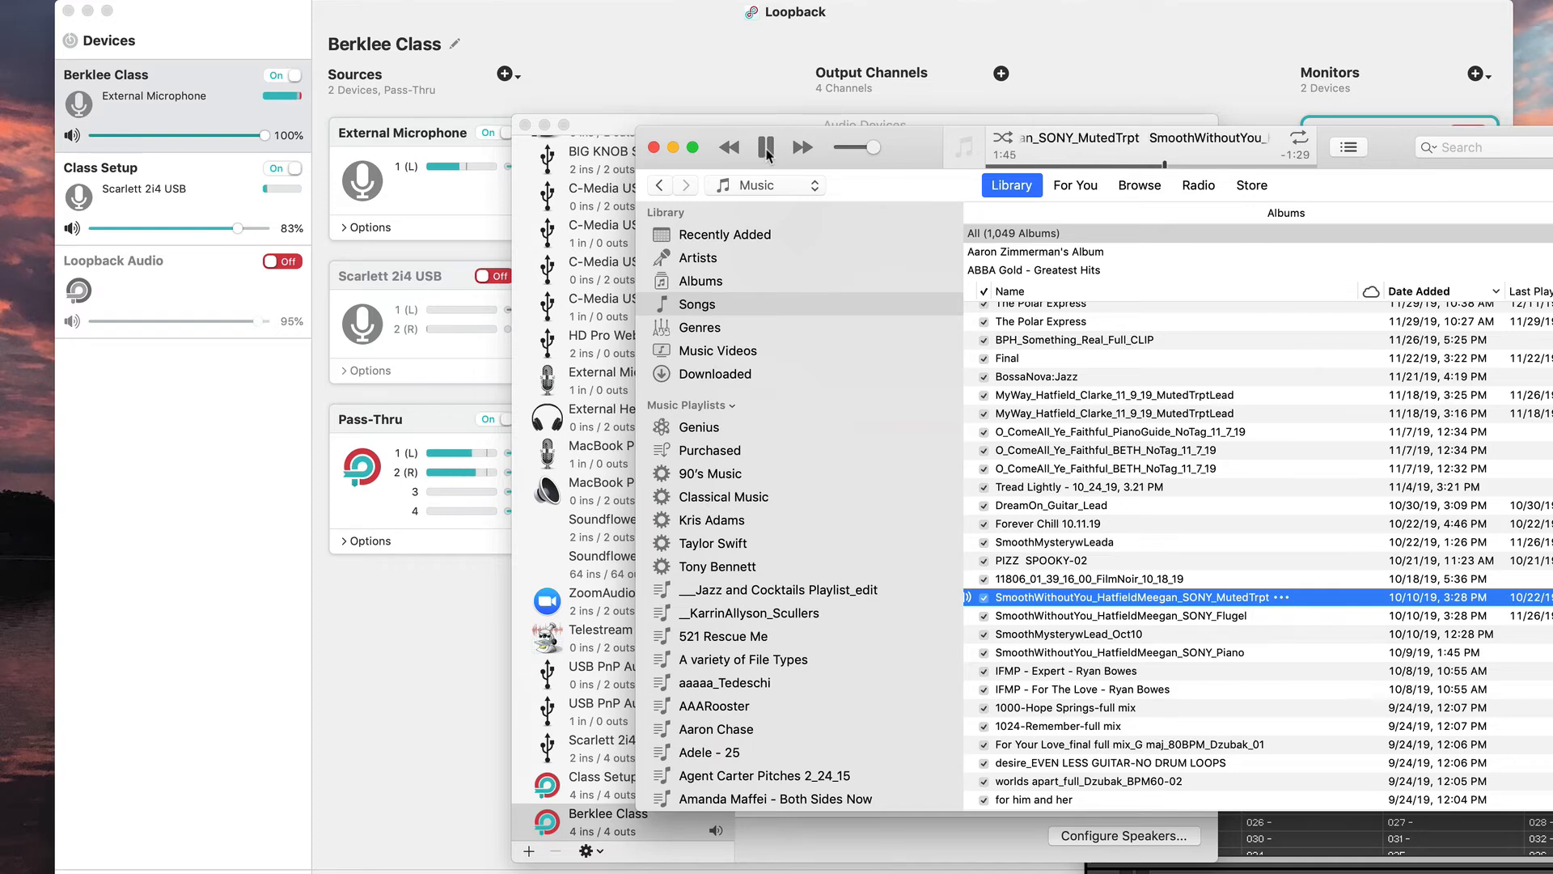
pyautogui.click(686, 70)
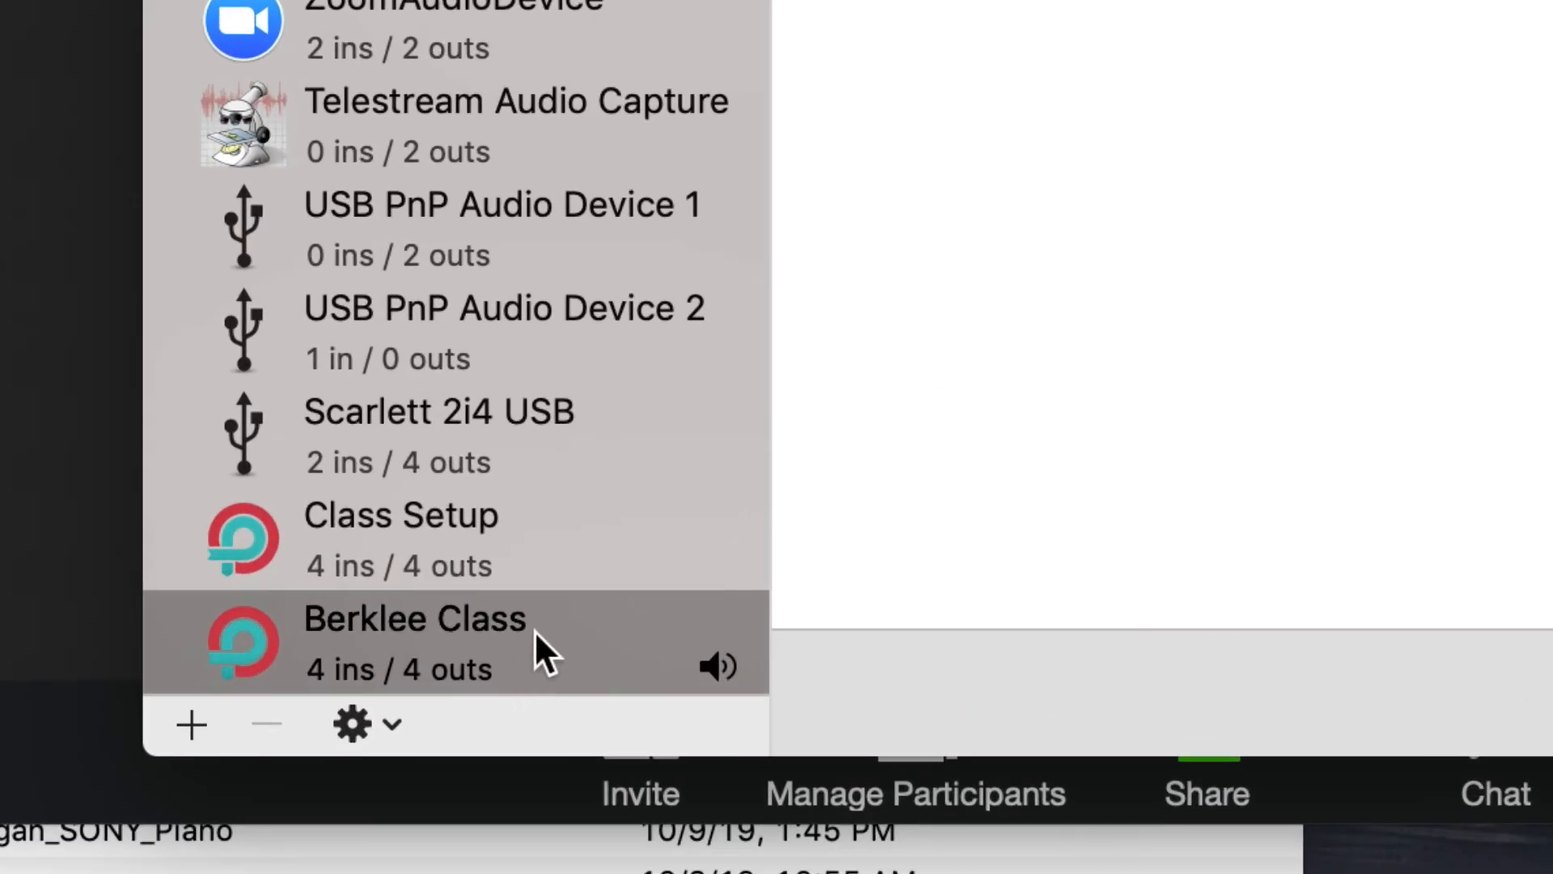
# Step: Select Berklee Class in the Audio Devices list and quit Audio MIDI Setup
pyautogui.click(622, 607)
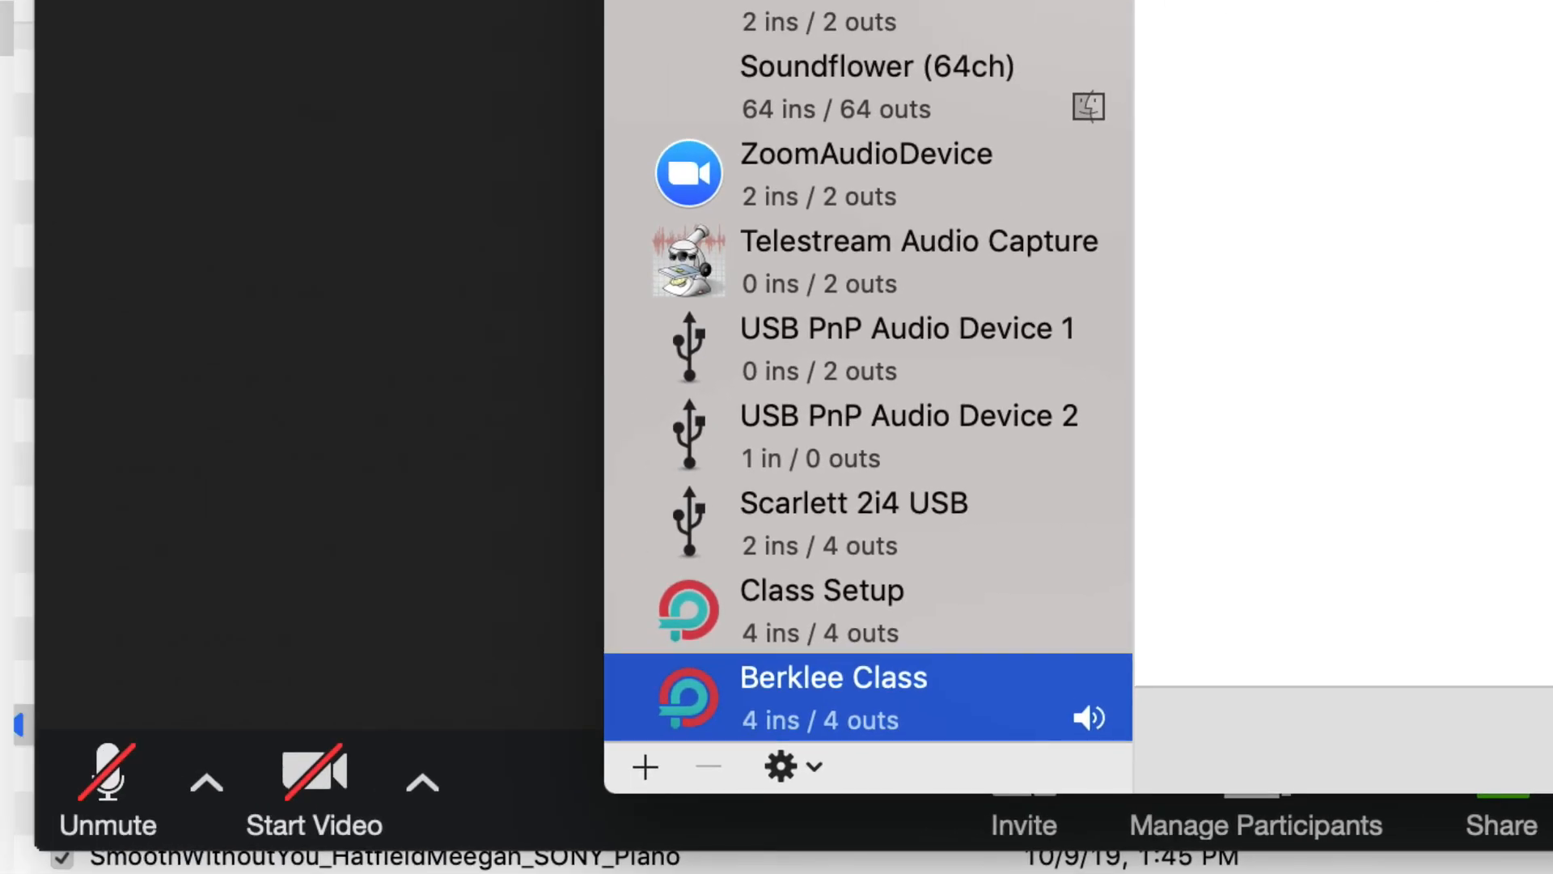
pyautogui.press('super+q')
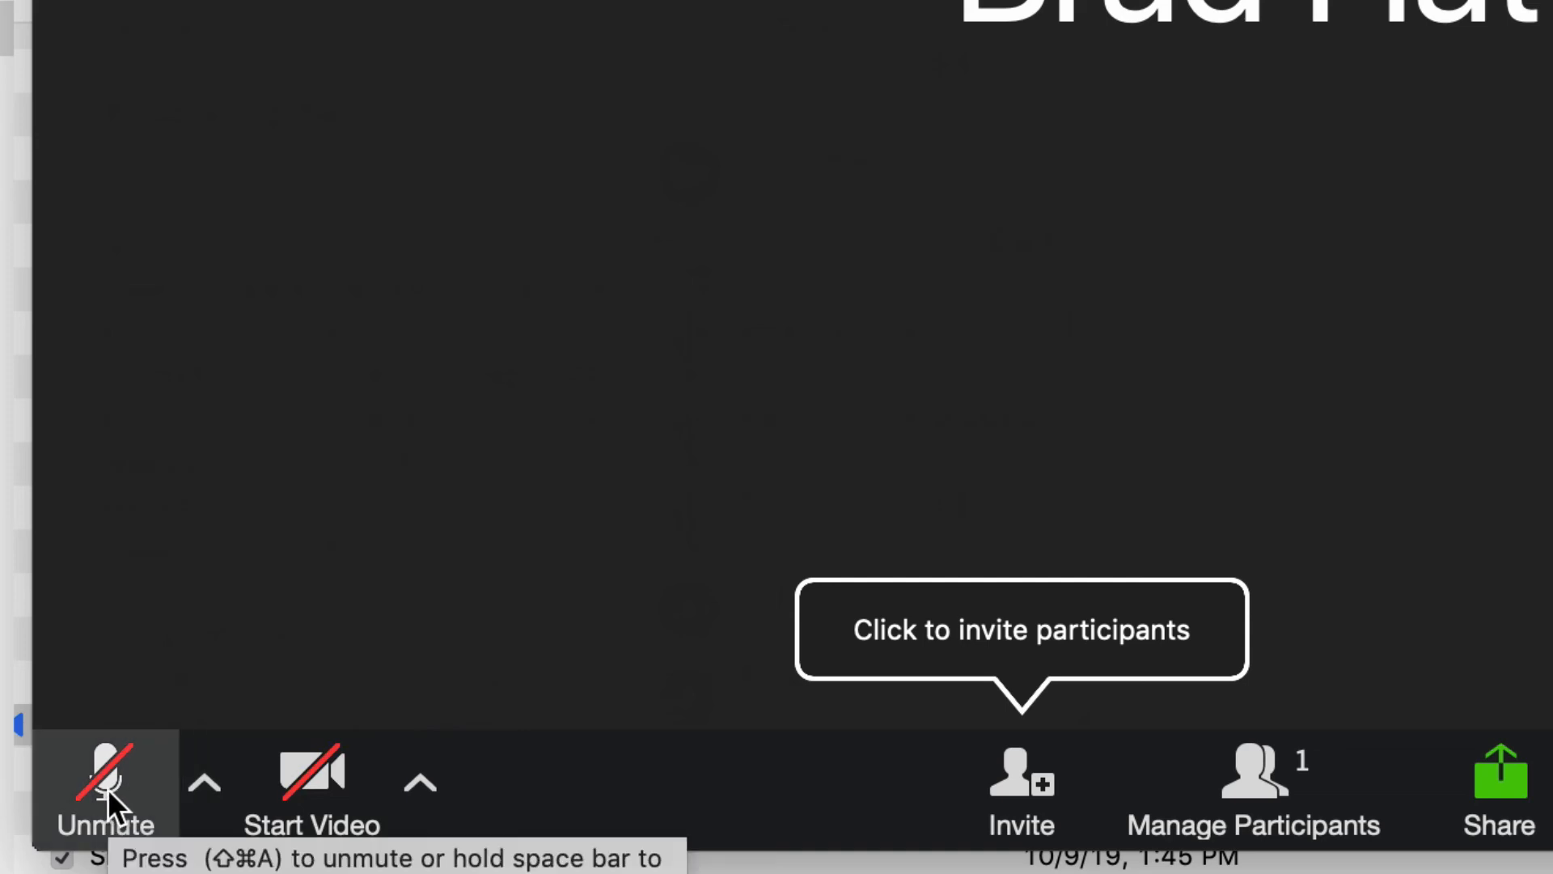
# Step: Set the Zoom meeting's microphone to Berklee Class and unmute the audio
pyautogui.click(206, 788)
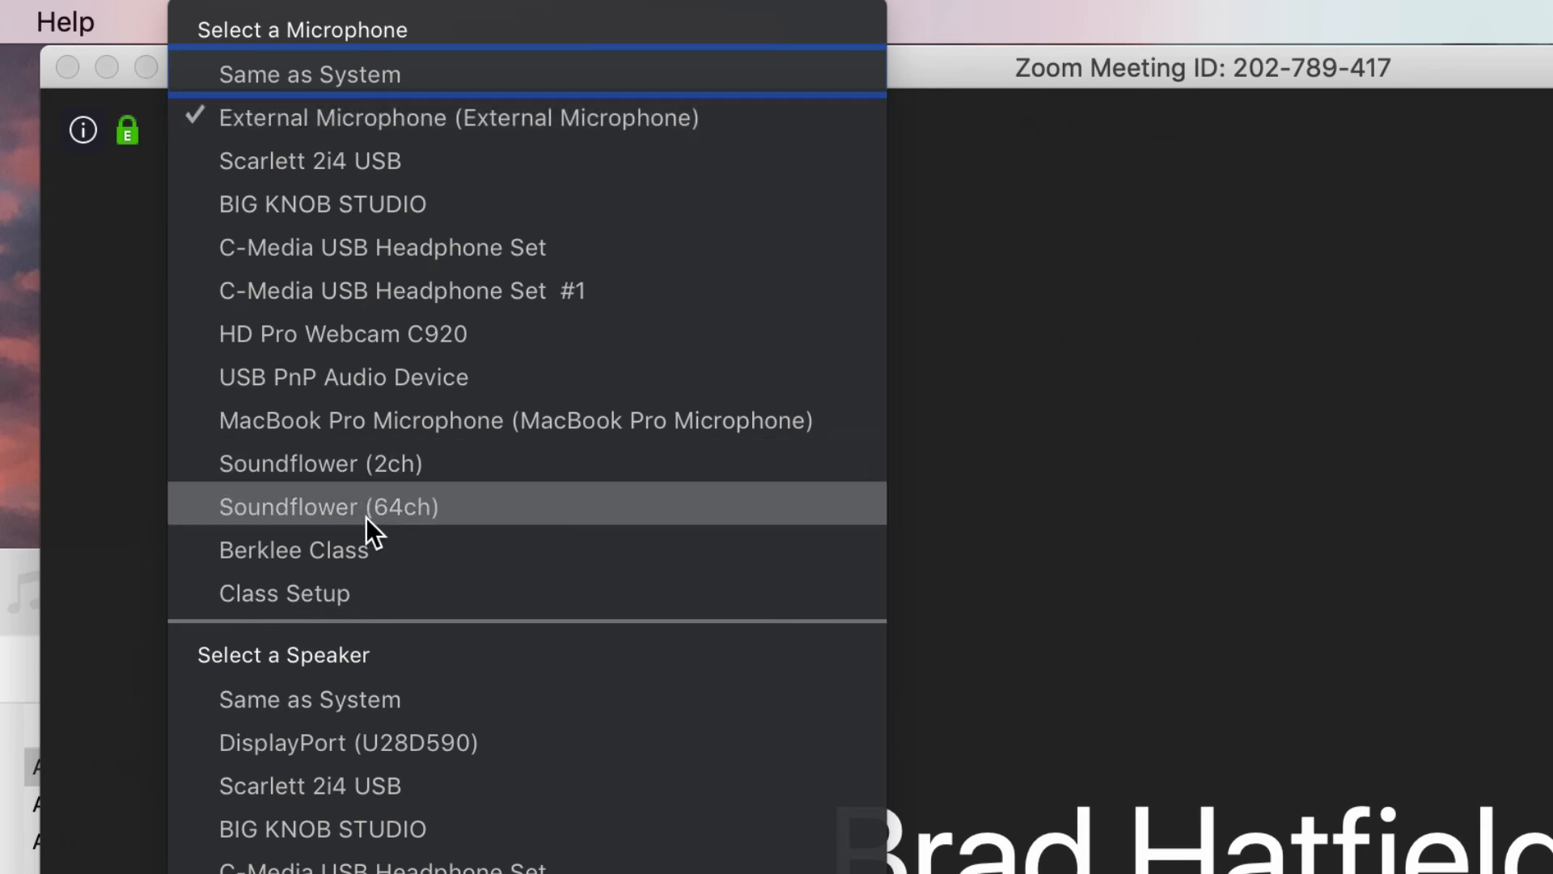
pyautogui.click(381, 544)
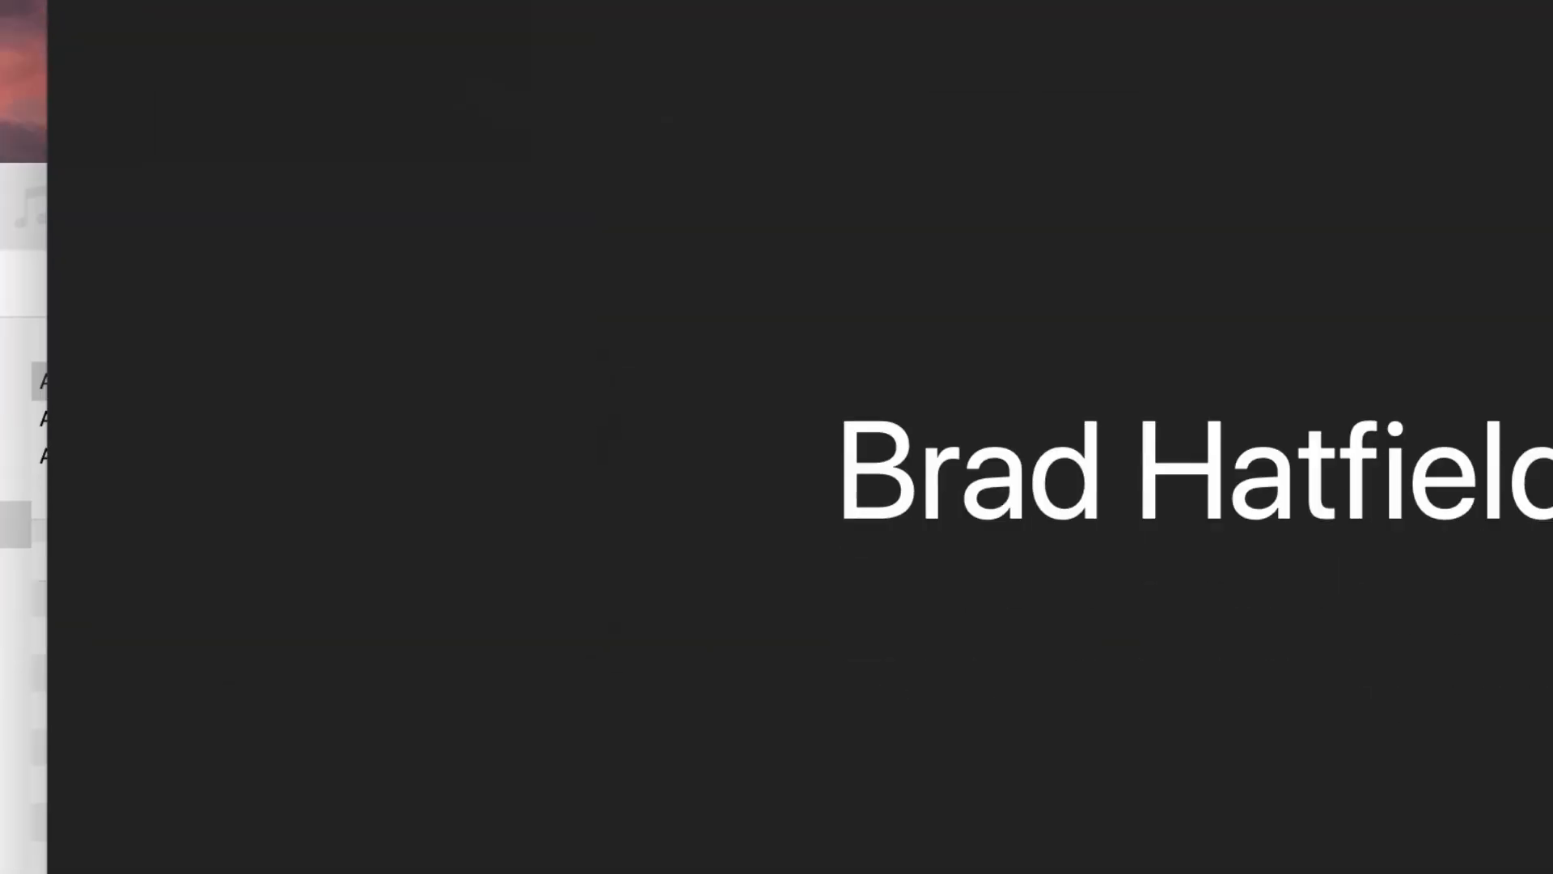
pyautogui.click(117, 731)
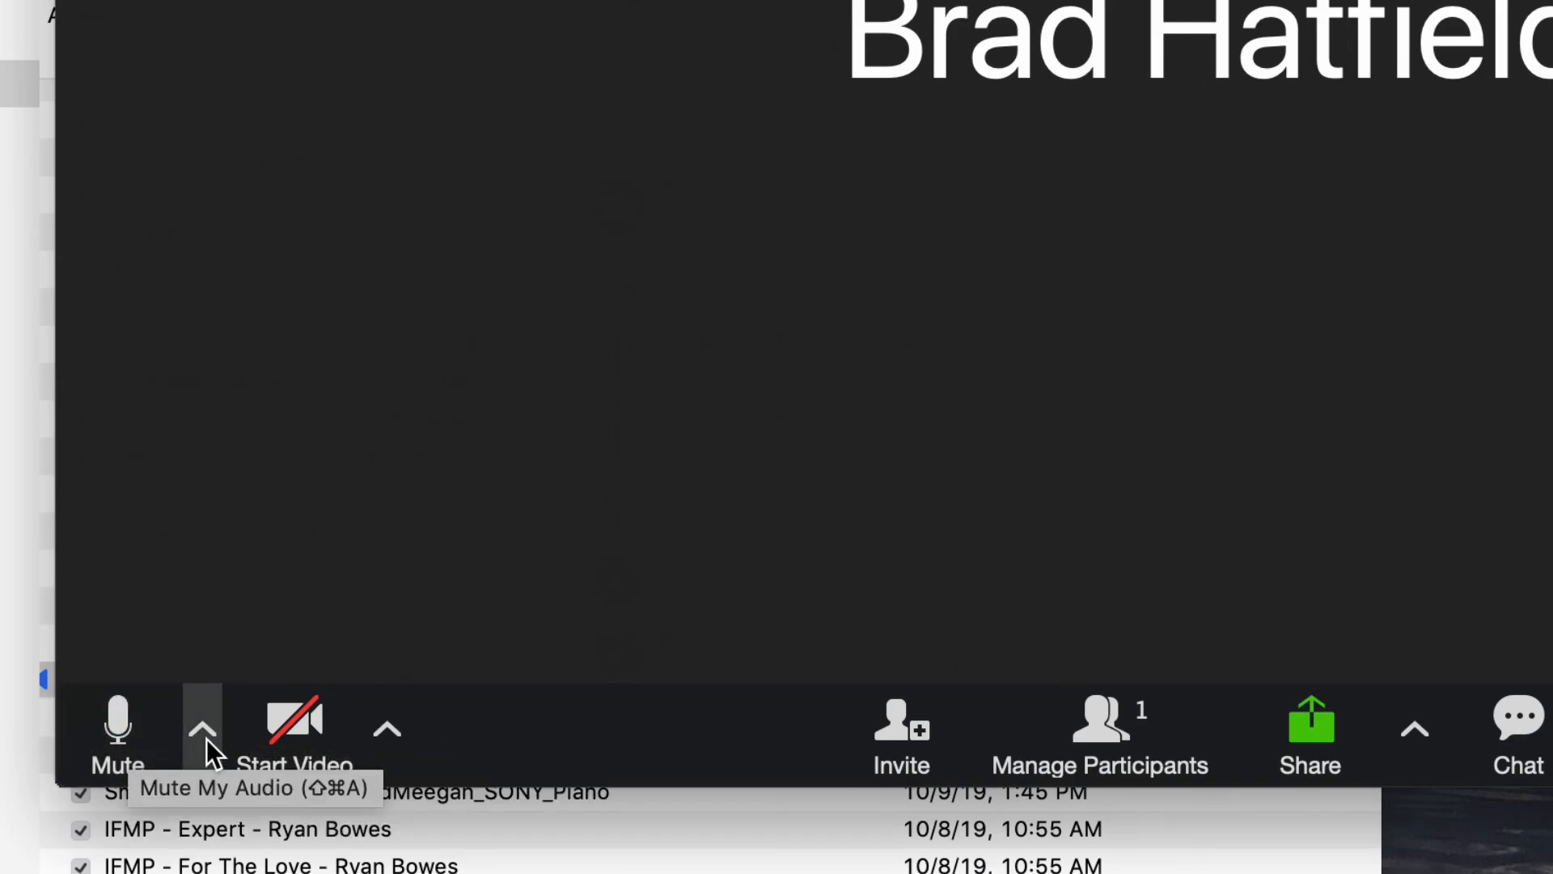